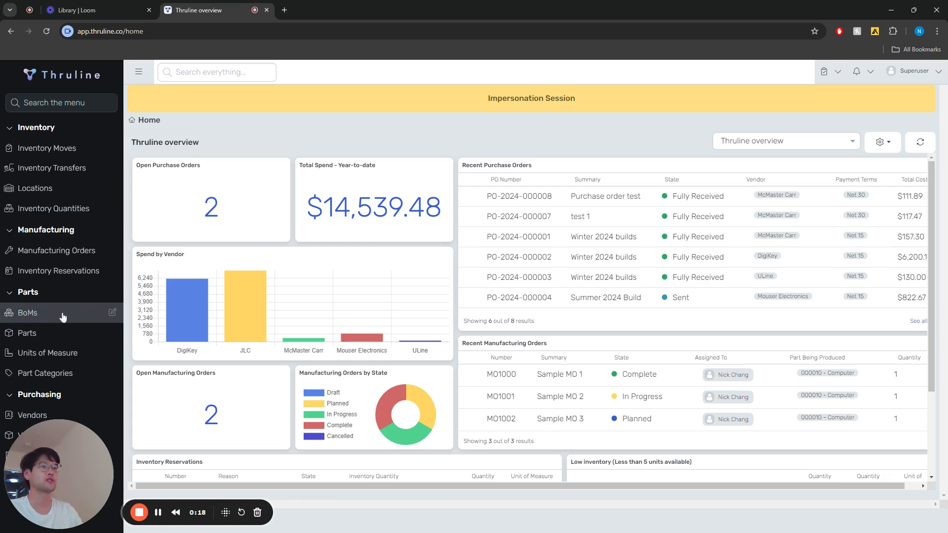
# Step: Create and save a new part named "Glass Cannister"
pyautogui.click(48, 338)
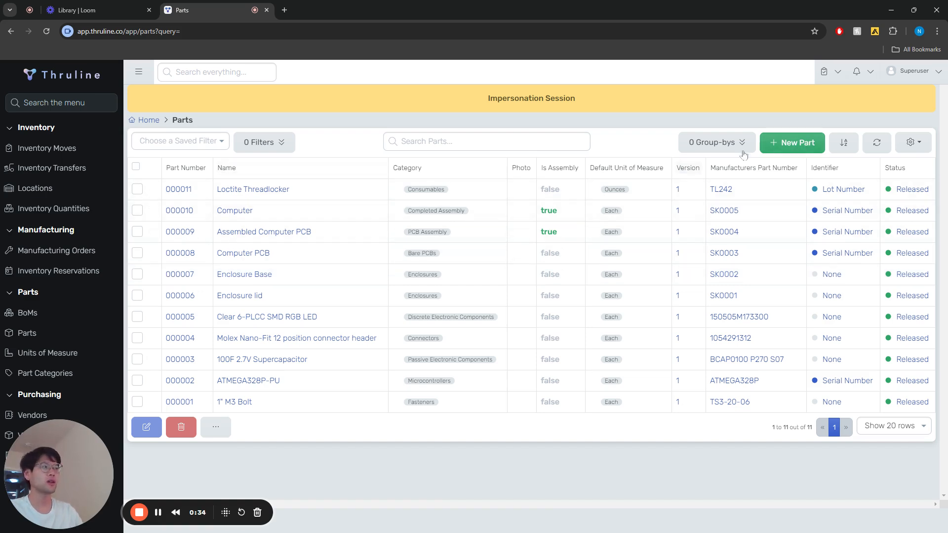
pyautogui.click(790, 142)
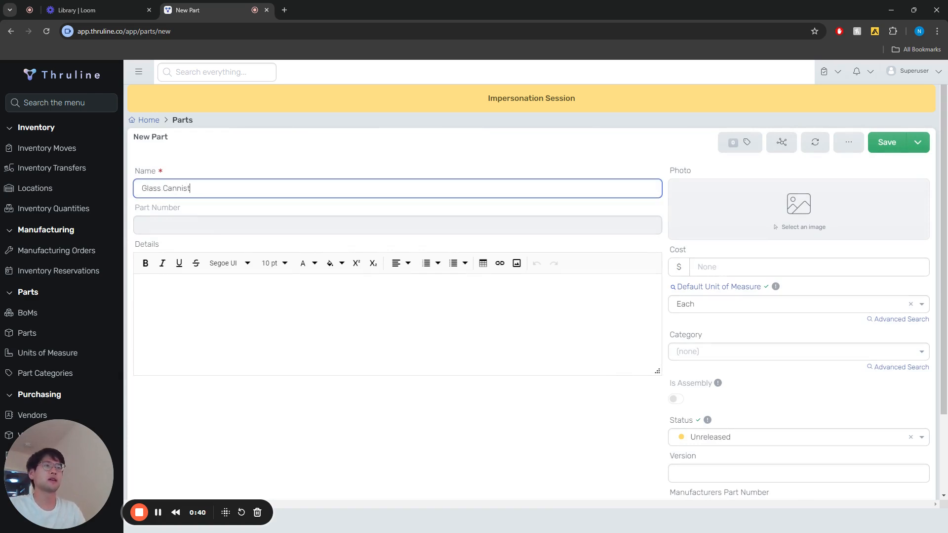
pyautogui.click(887, 142)
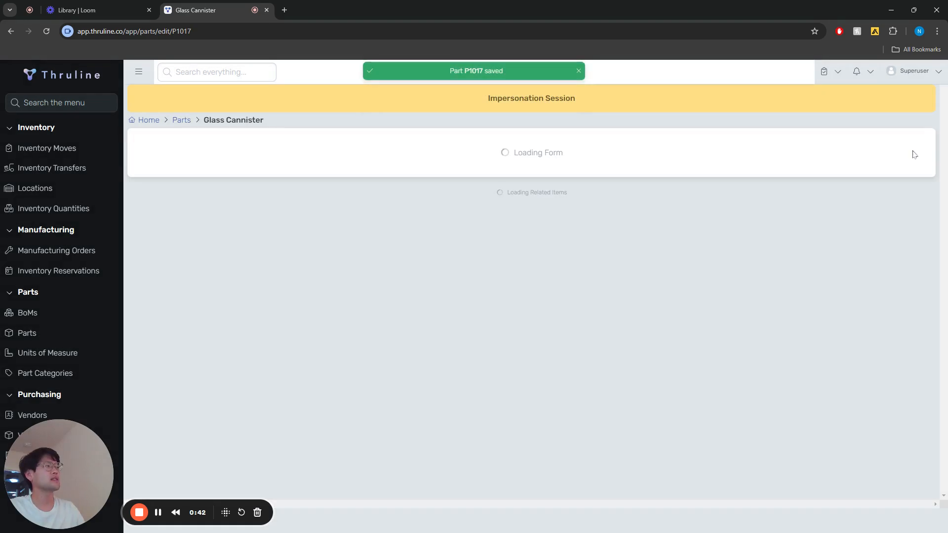
# Step: Add 10 units of the Glass Cannister part to inventory in the Main Stock Room and save the modification
pyautogui.click(915, 144)
pyautogui.click(874, 198)
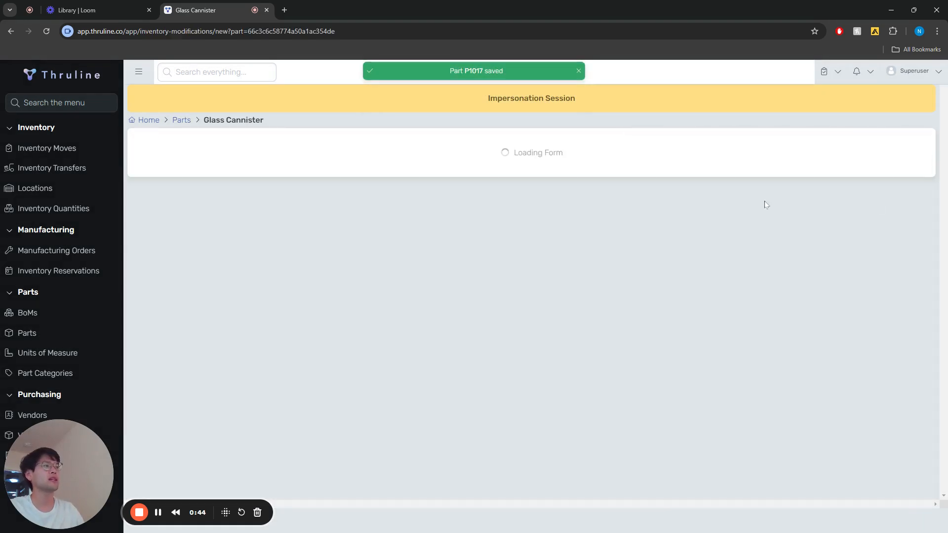
pyautogui.click(189, 272)
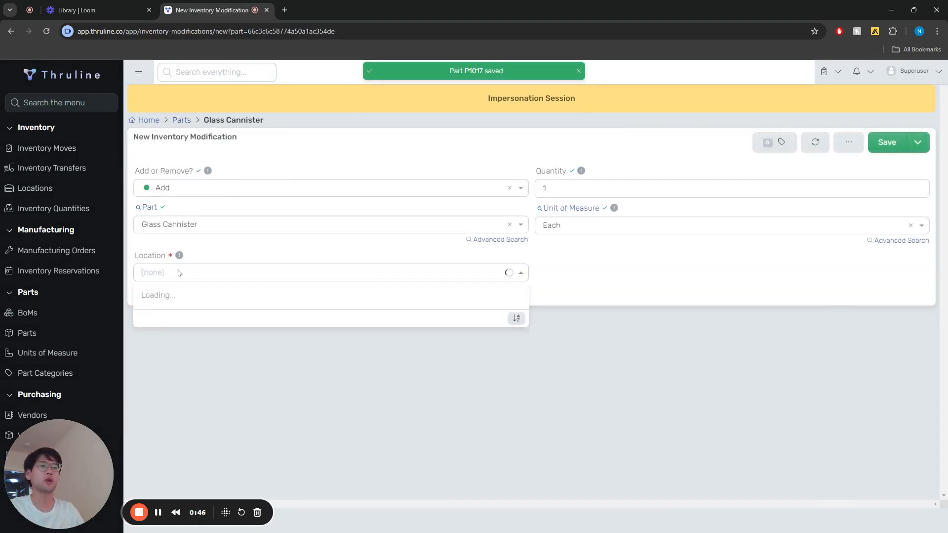
pyautogui.click(187, 315)
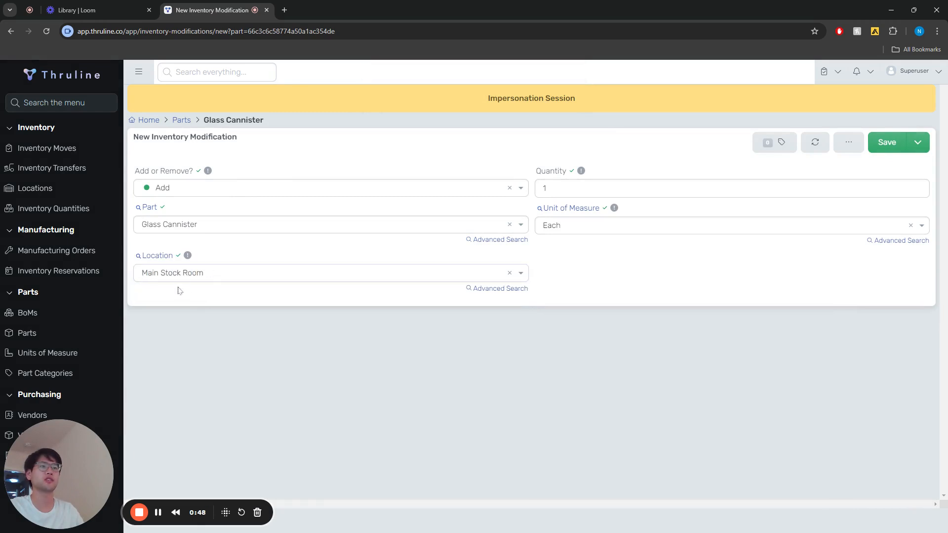
pyautogui.click(548, 188)
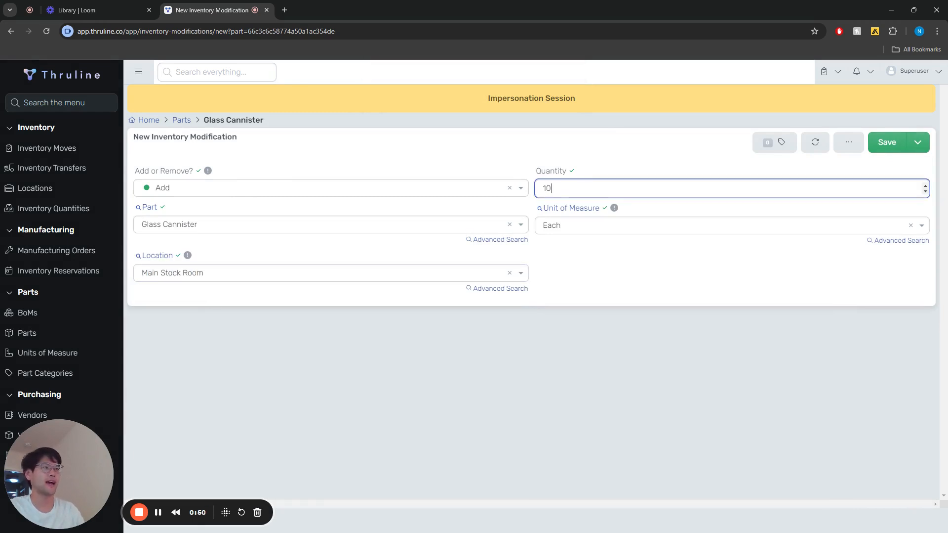
pyautogui.click(887, 142)
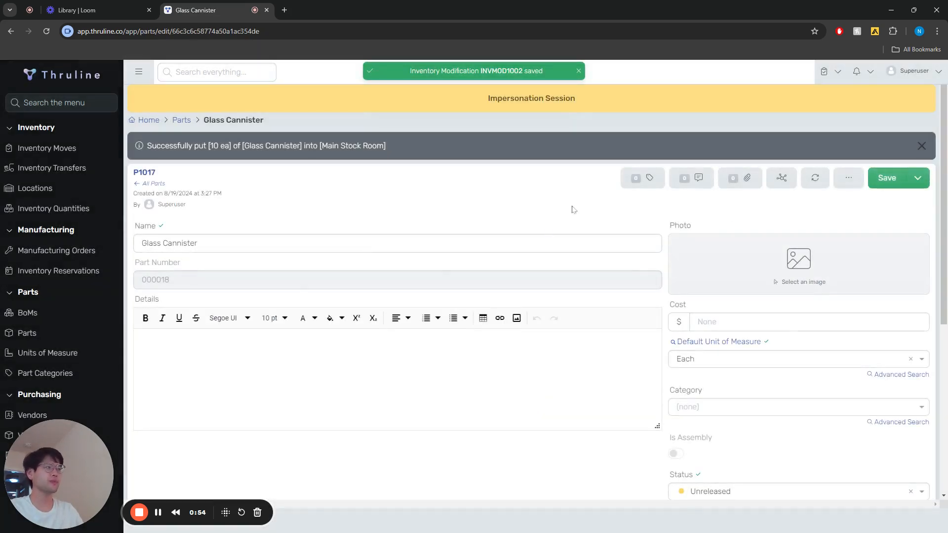
# Step: Create and save a new part named "Lids"
pyautogui.click(182, 124)
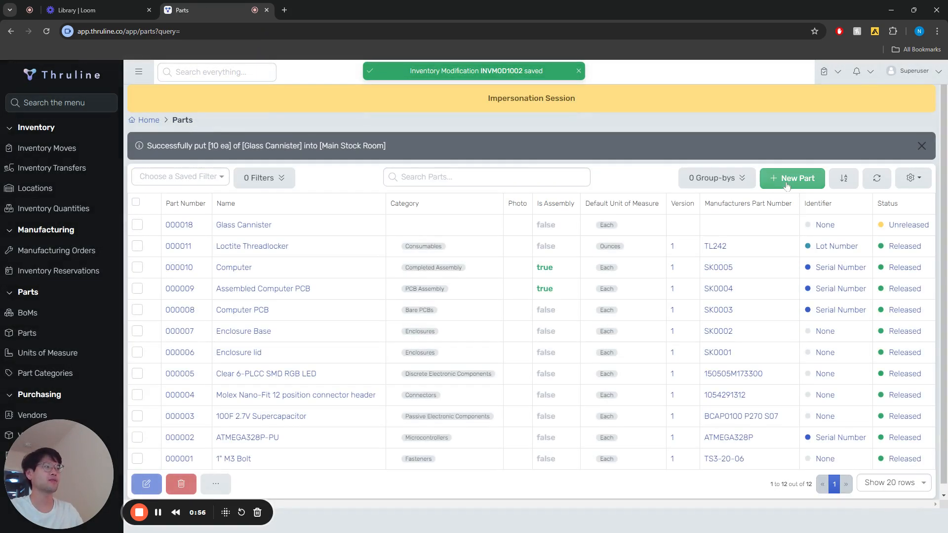
pyautogui.click(785, 180)
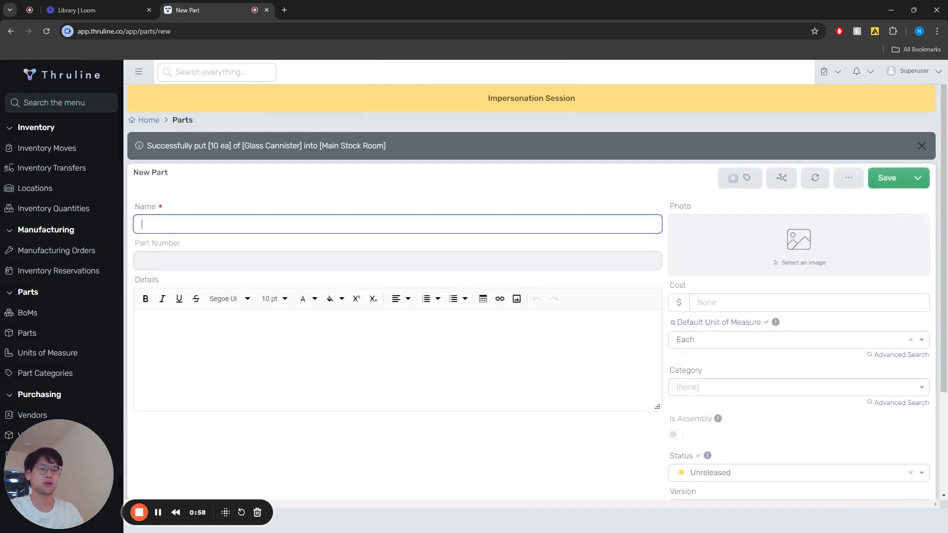
pyautogui.click(901, 179)
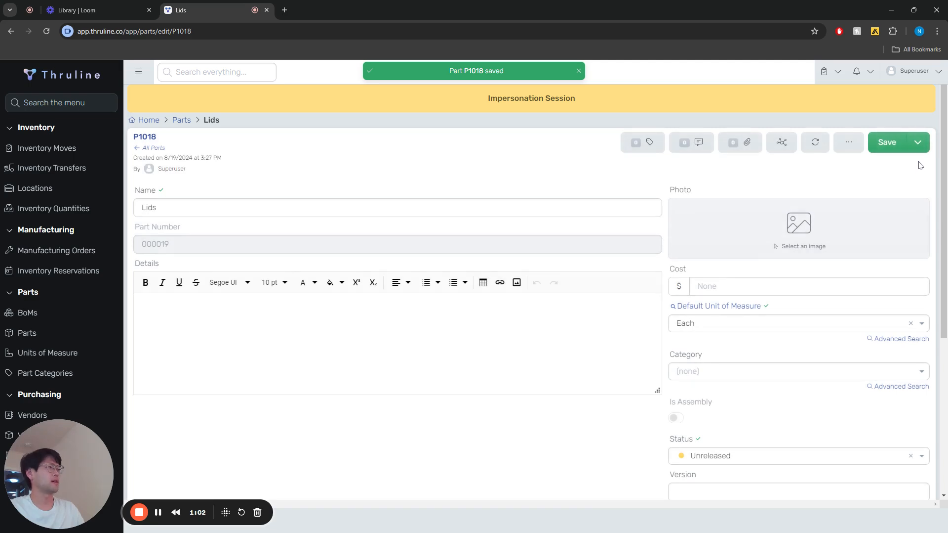
# Step: Add 10 units of the Lids part to inventory in the Main Stock Room and save the modification
pyautogui.click(919, 148)
pyautogui.click(890, 198)
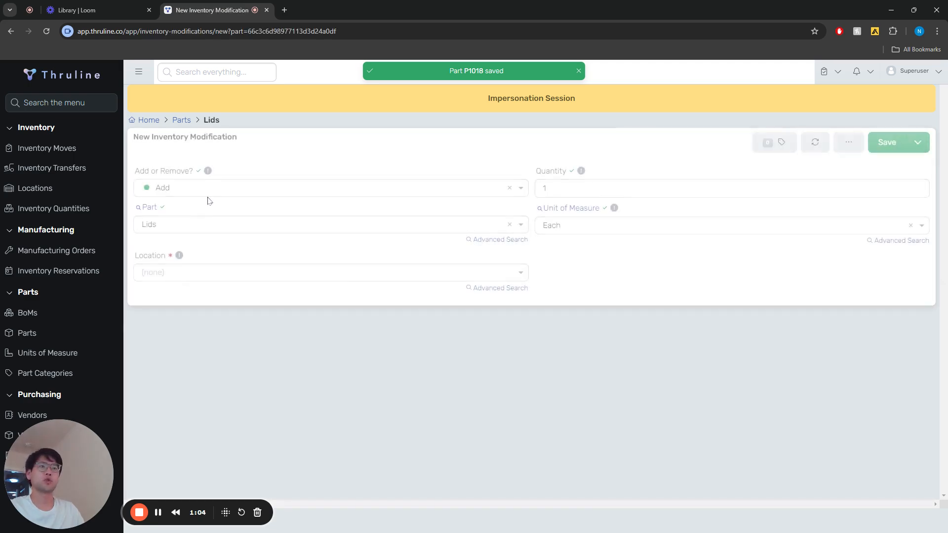
pyautogui.click(165, 276)
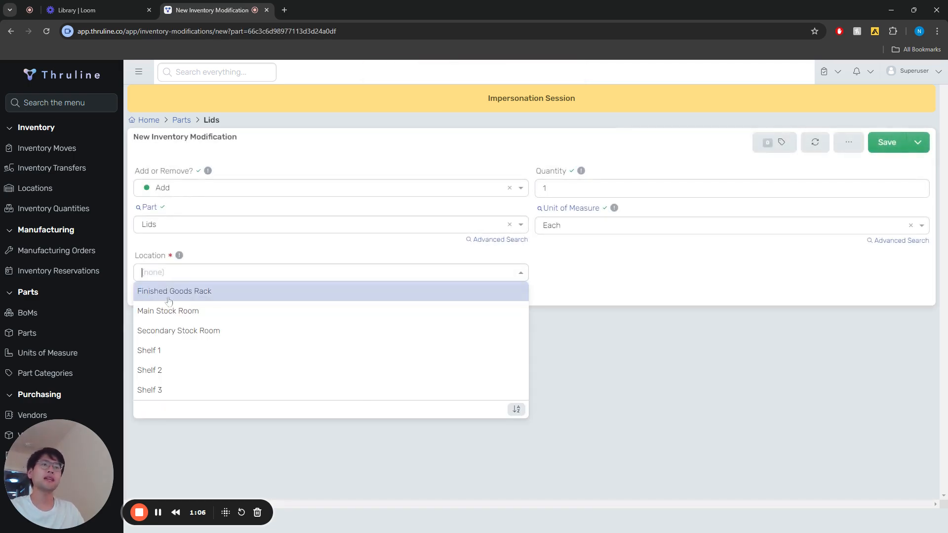
pyautogui.click(173, 309)
pyautogui.click(546, 187)
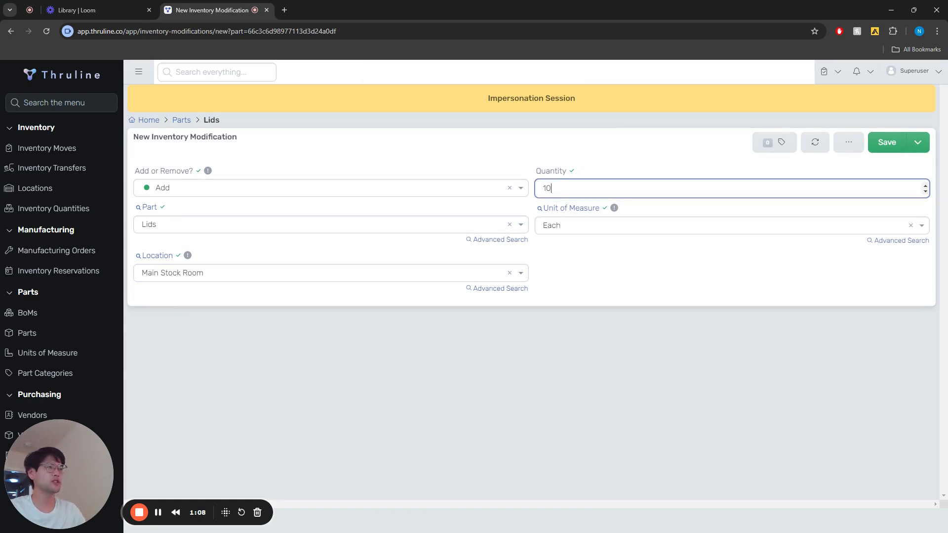
pyautogui.click(617, 159)
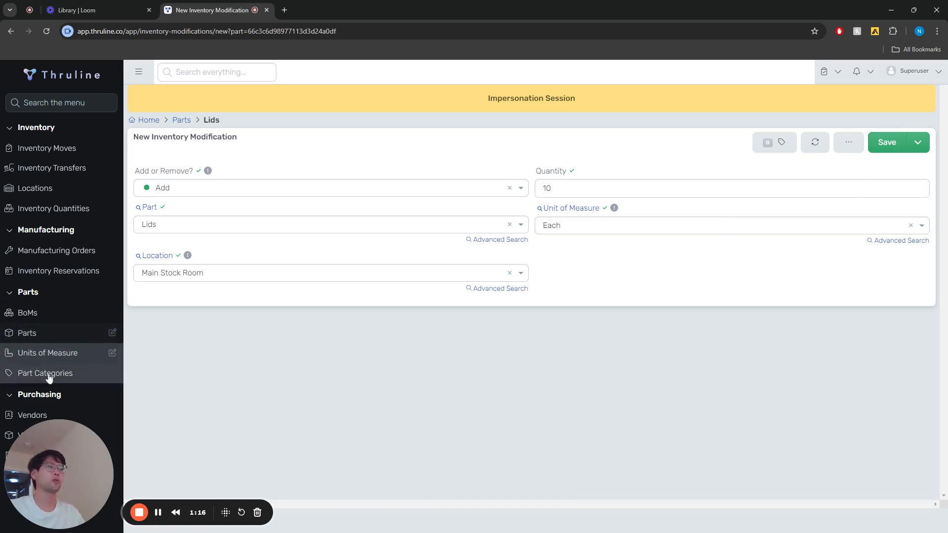
pyautogui.click(885, 142)
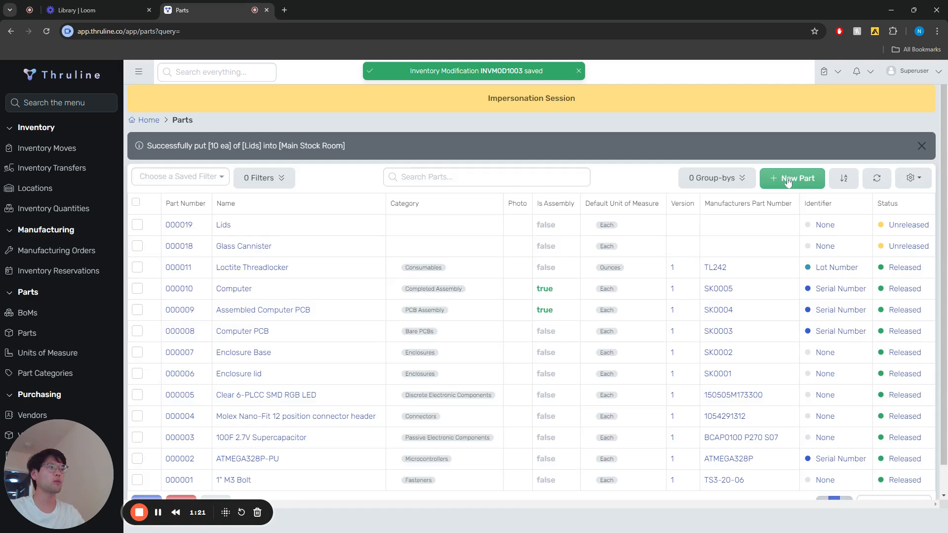
# Step: Create and save a new part named "Completed Jars"
pyautogui.click(789, 181)
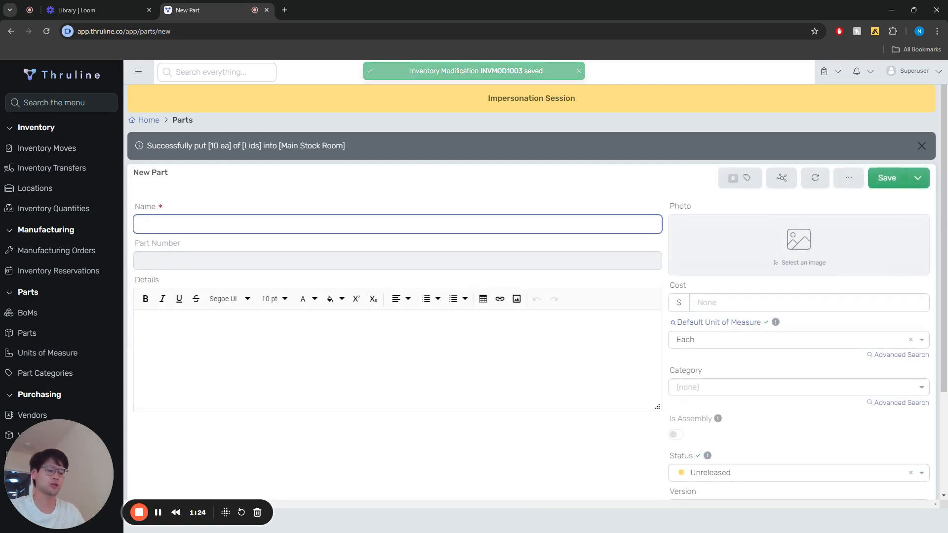
pyautogui.write('Completed Jars')
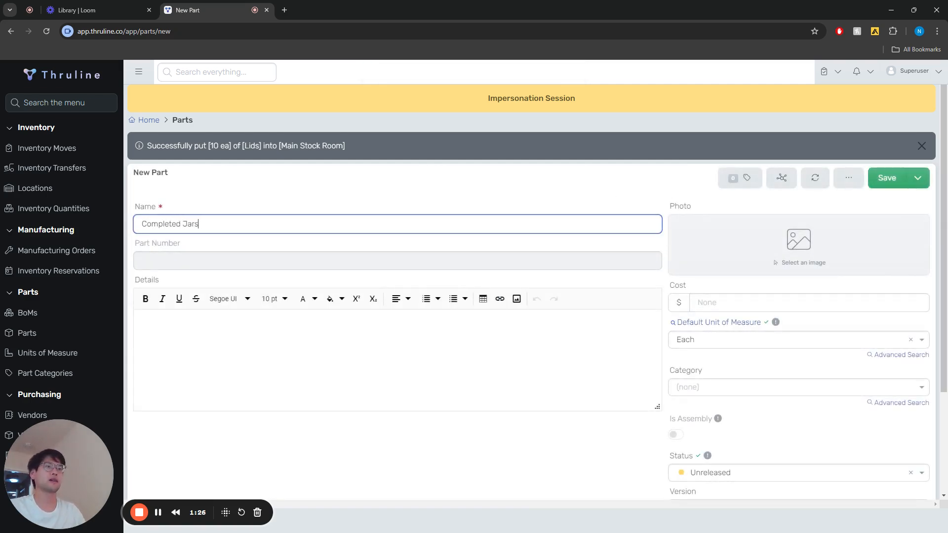
pyautogui.click(884, 177)
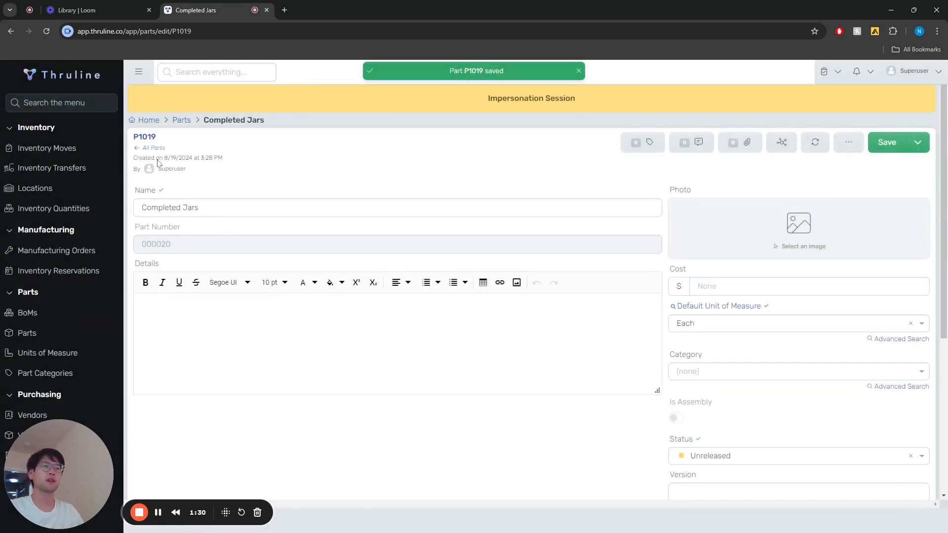
# Step: Create and save a new bill of materials for the Completed Jars part with the type Manufacturing
pyautogui.click(23, 312)
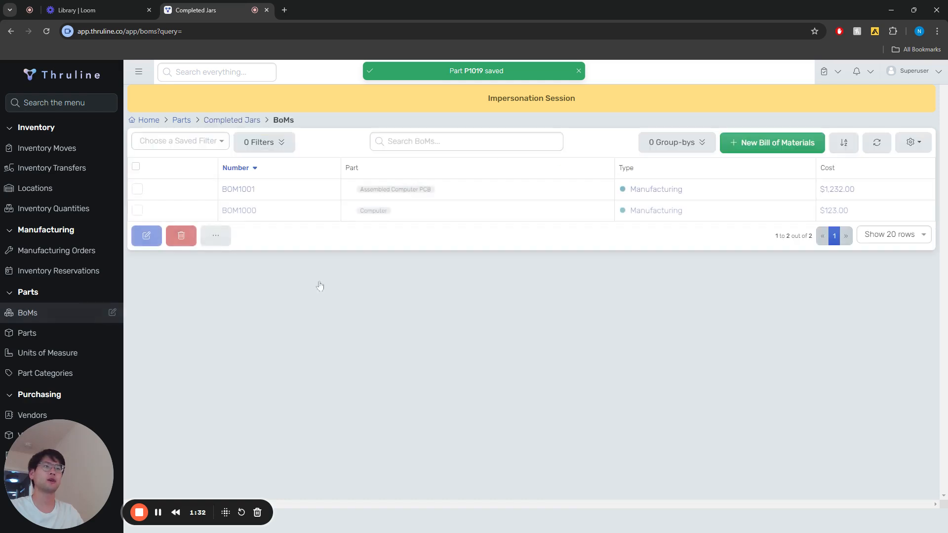
pyautogui.click(773, 143)
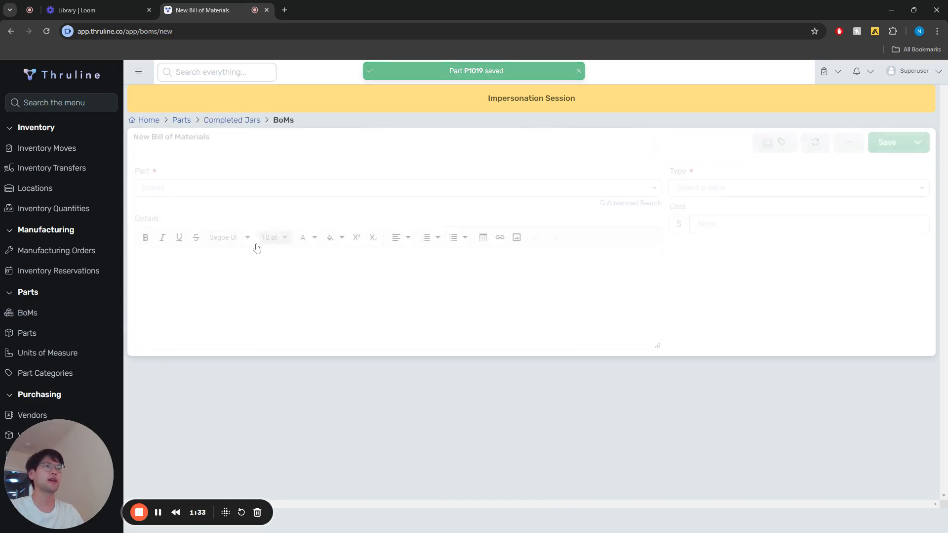
pyautogui.click(171, 187)
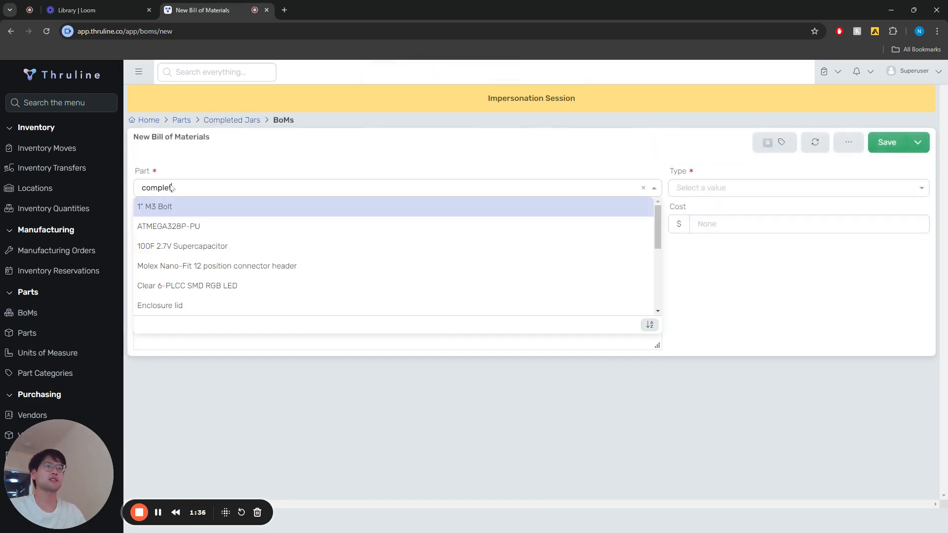
pyautogui.write('completedf')
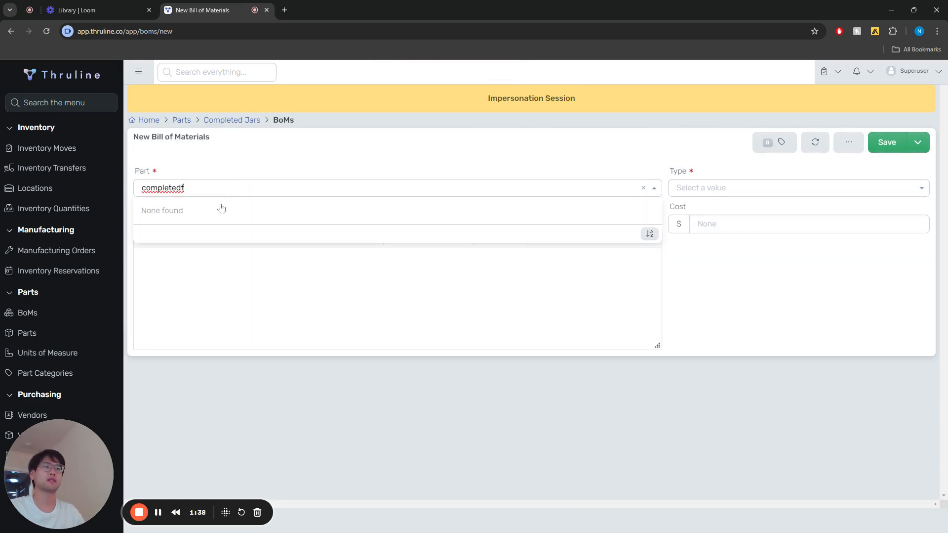
pyautogui.press('BackSpace')
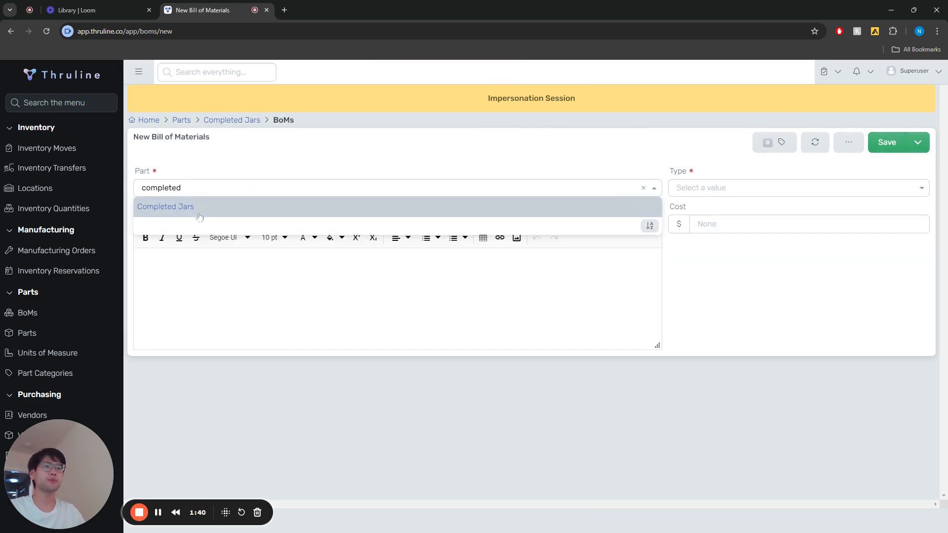
pyautogui.click(240, 205)
pyautogui.click(711, 187)
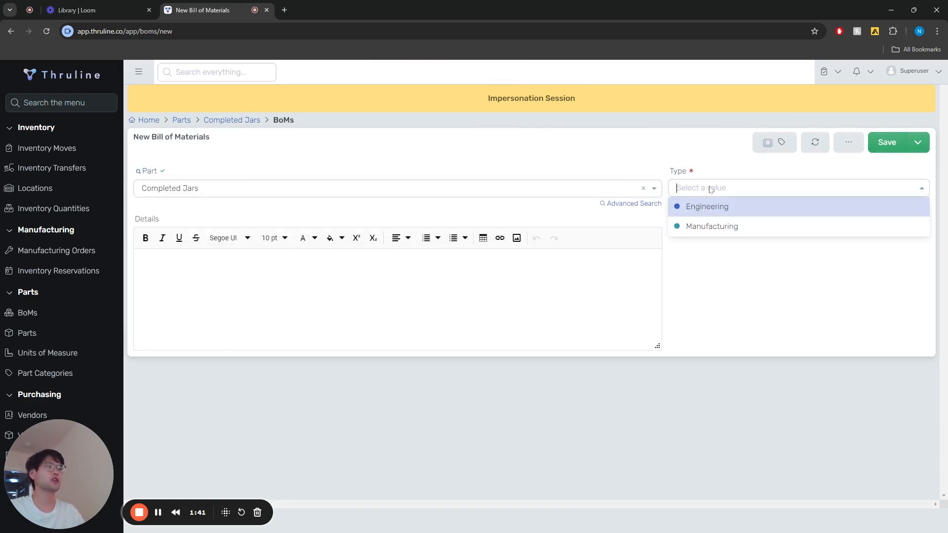
pyautogui.click(715, 225)
pyautogui.click(882, 148)
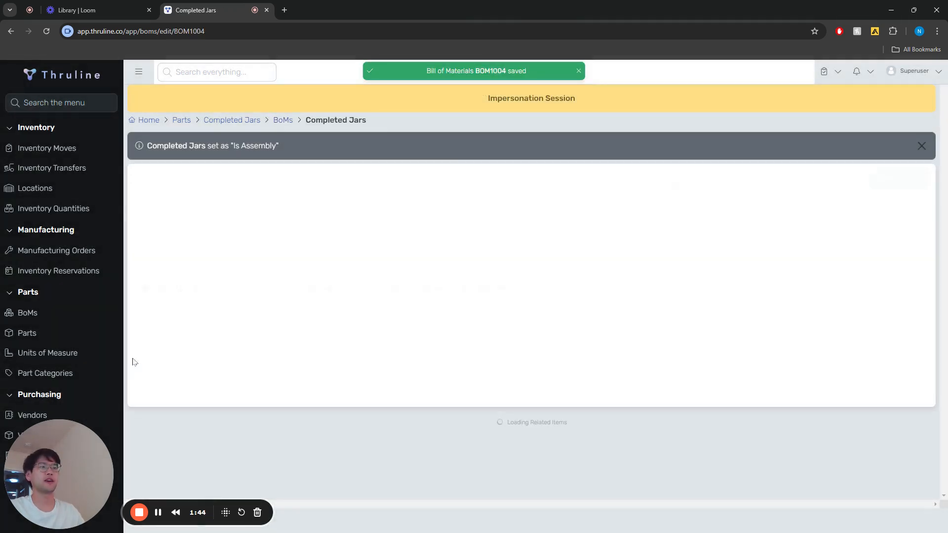
# Step: Start two new BoM lines on the Completed Jars bill of materials, one for Glass Cannister and one for Lids
pyautogui.scroll(-2, 201, 421)
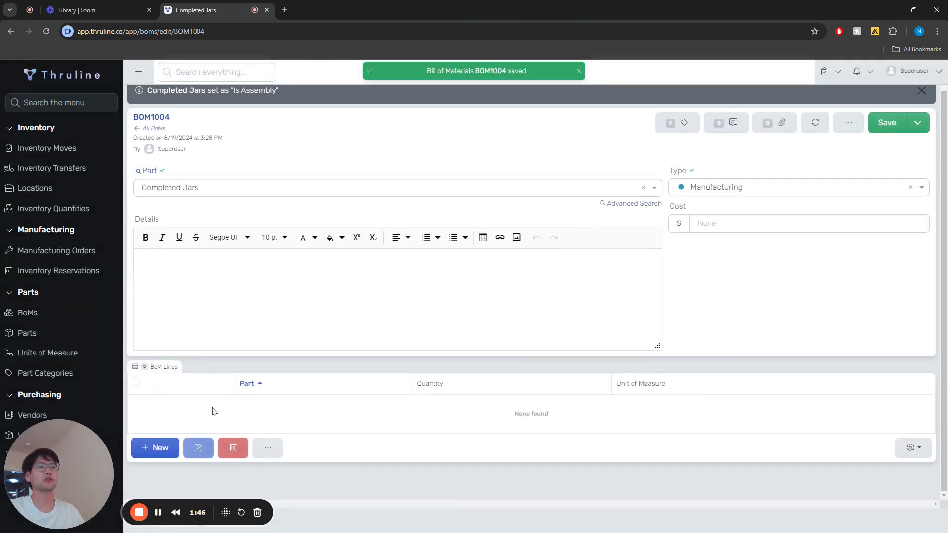
pyautogui.click(154, 450)
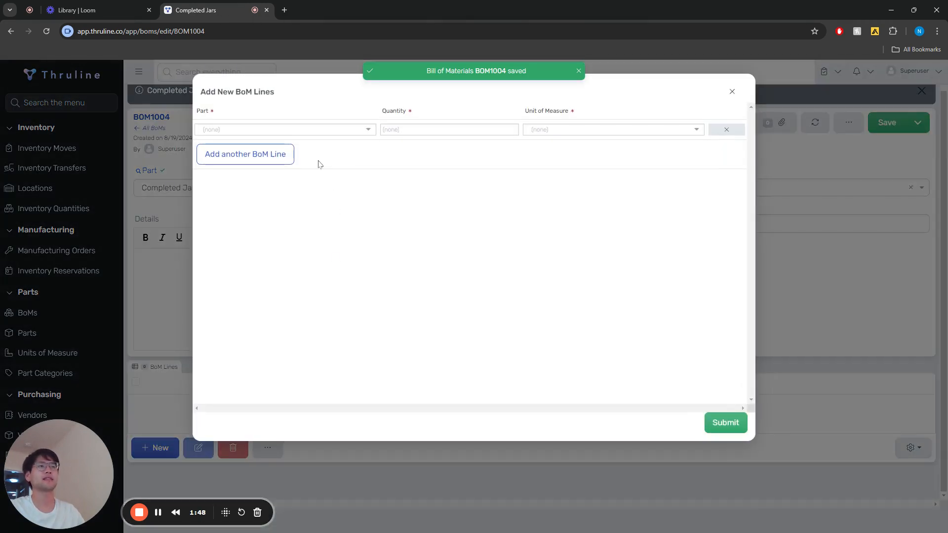
pyautogui.click(250, 157)
pyautogui.click(243, 129)
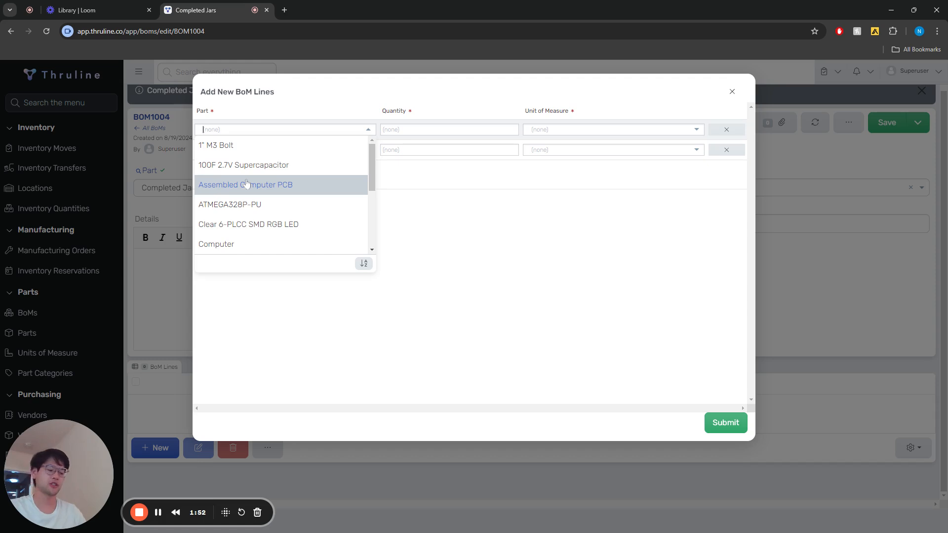
pyautogui.write('cannis')
pyautogui.click(237, 145)
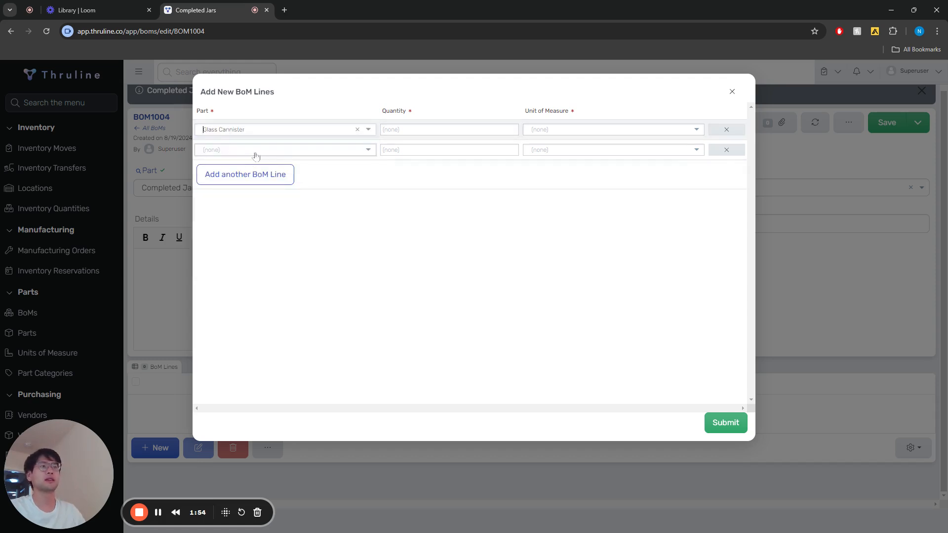
pyautogui.click(315, 152)
pyautogui.write('lid')
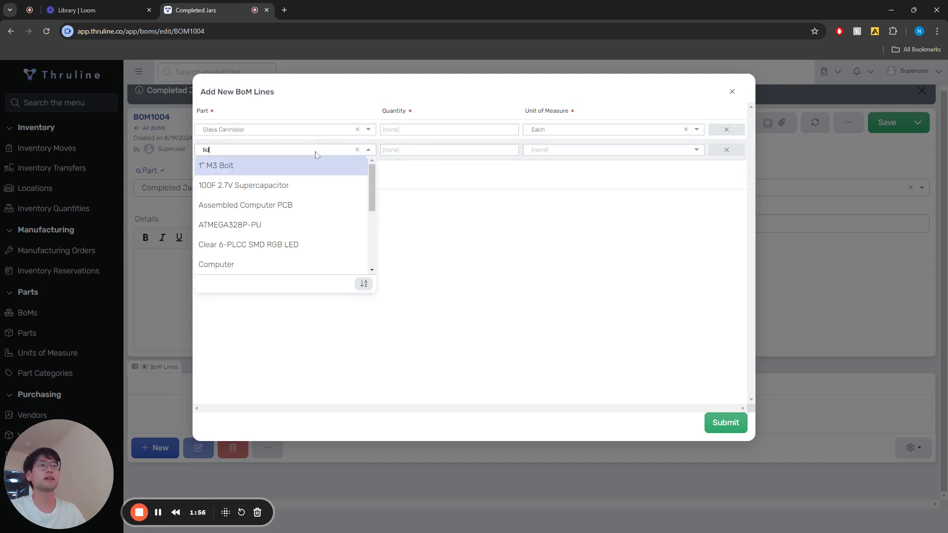
pyautogui.click(249, 185)
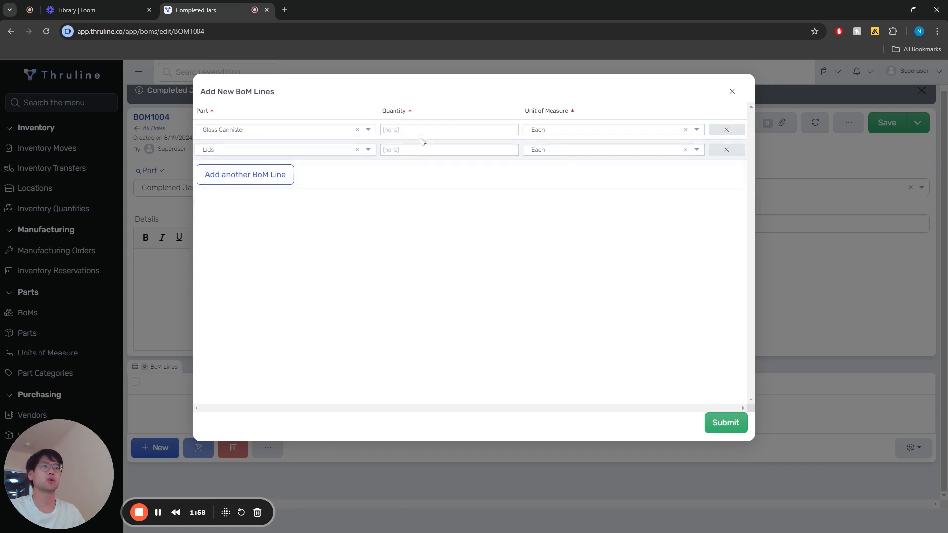
# Step: Set the quantity of both BoM lines to 1, submit them and save the bill of materials
pyautogui.click(419, 129)
pyautogui.write('1')
pyautogui.click(419, 150)
pyautogui.write('1')
pyautogui.click(547, 239)
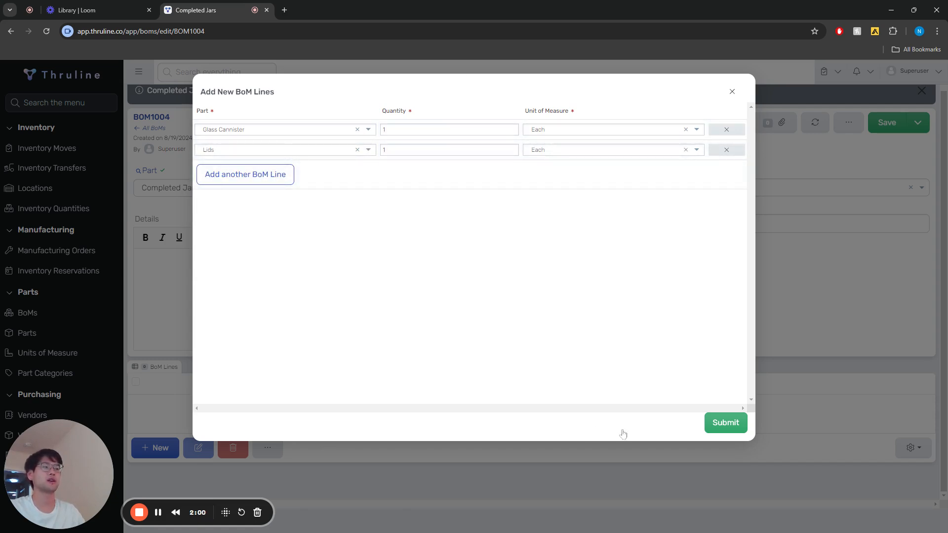
pyautogui.click(726, 423)
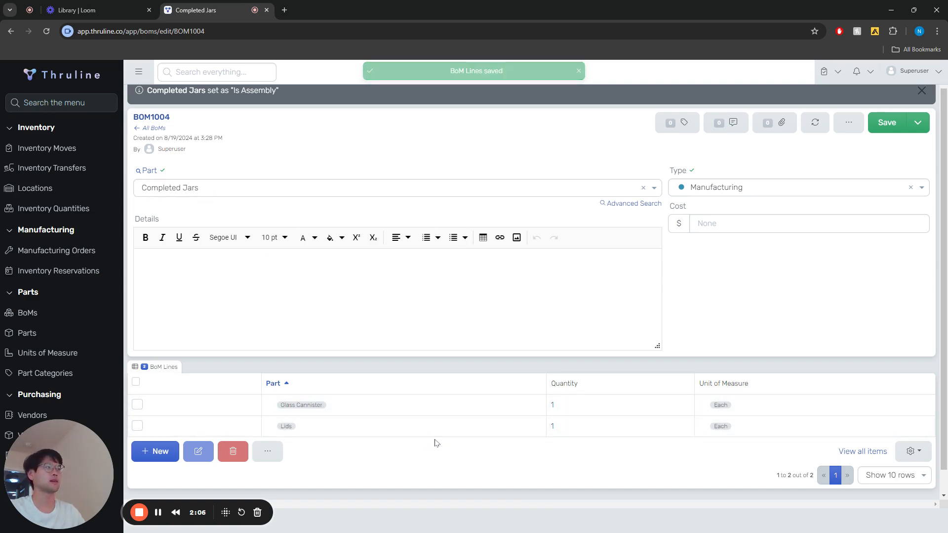
pyautogui.click(884, 126)
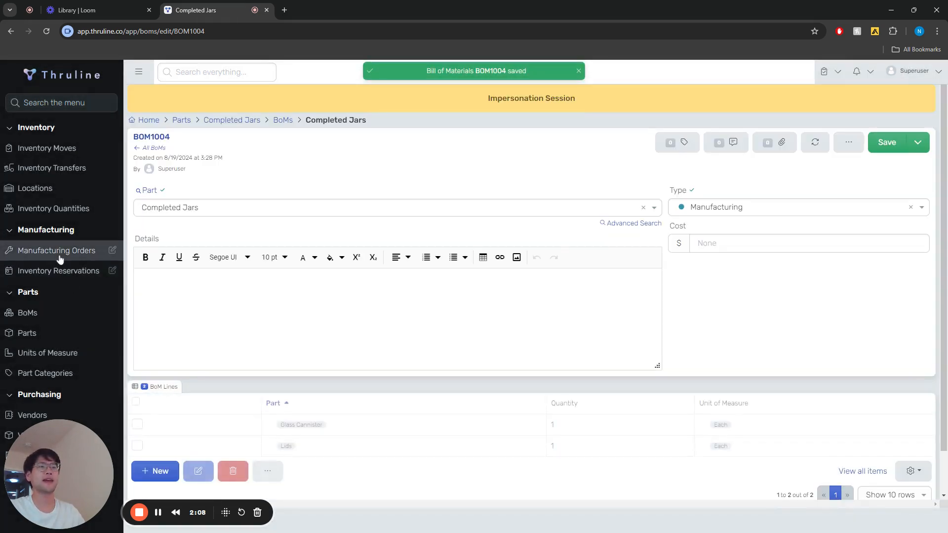
# Step: Start a new manufacturing order with the summary "Completed Jars" and try to save it
pyautogui.click(60, 250)
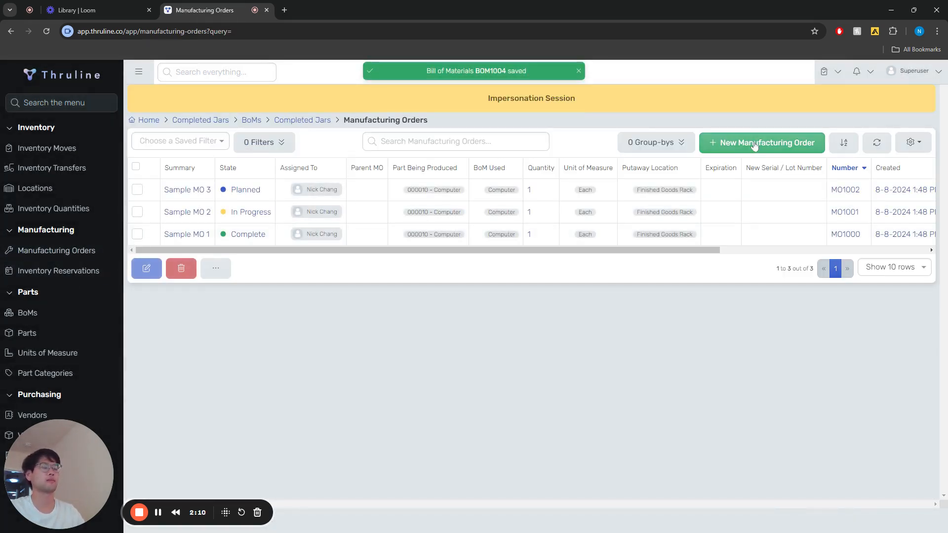
pyautogui.click(753, 144)
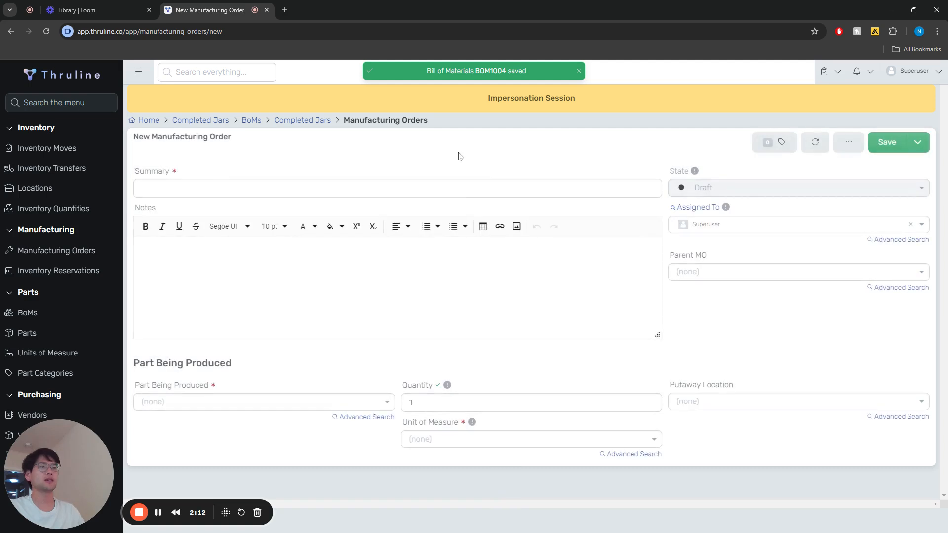
pyautogui.click(274, 188)
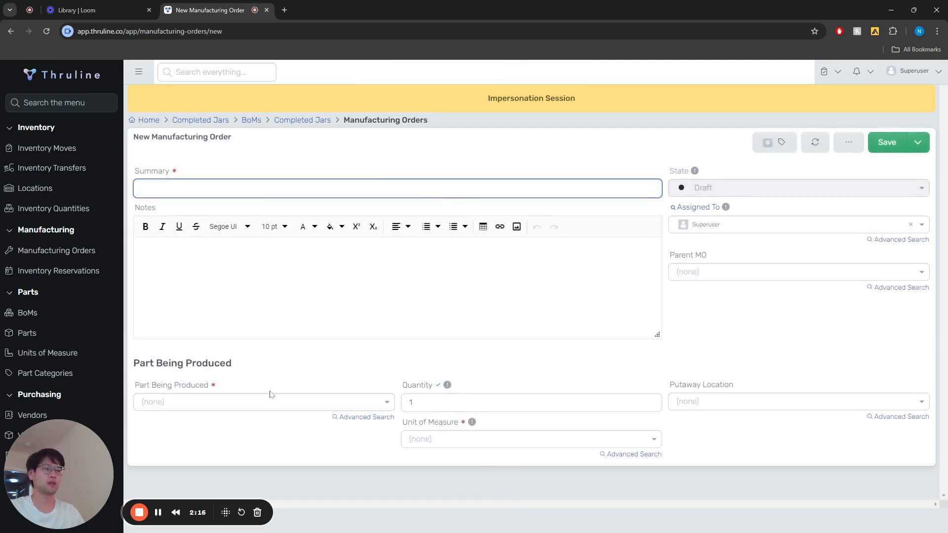
pyautogui.write('Completed Jars')
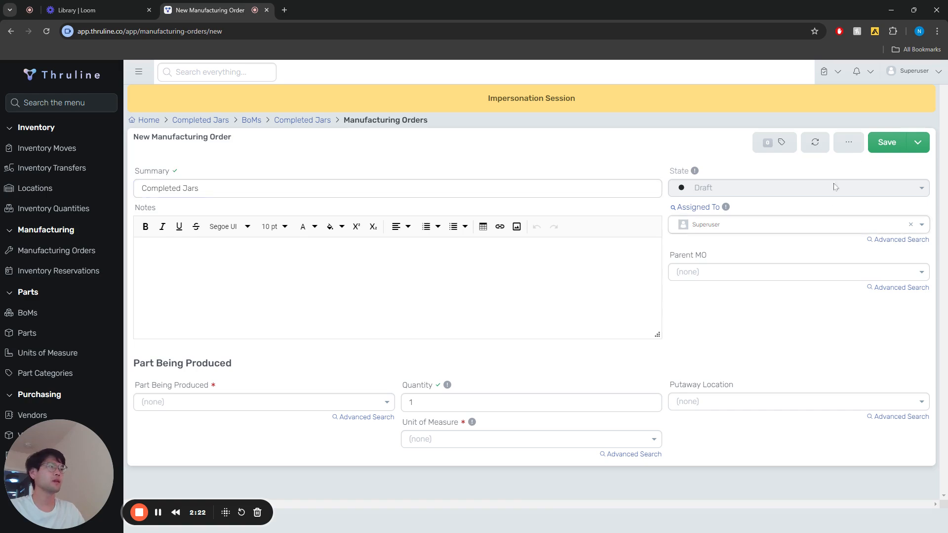
pyautogui.click(887, 142)
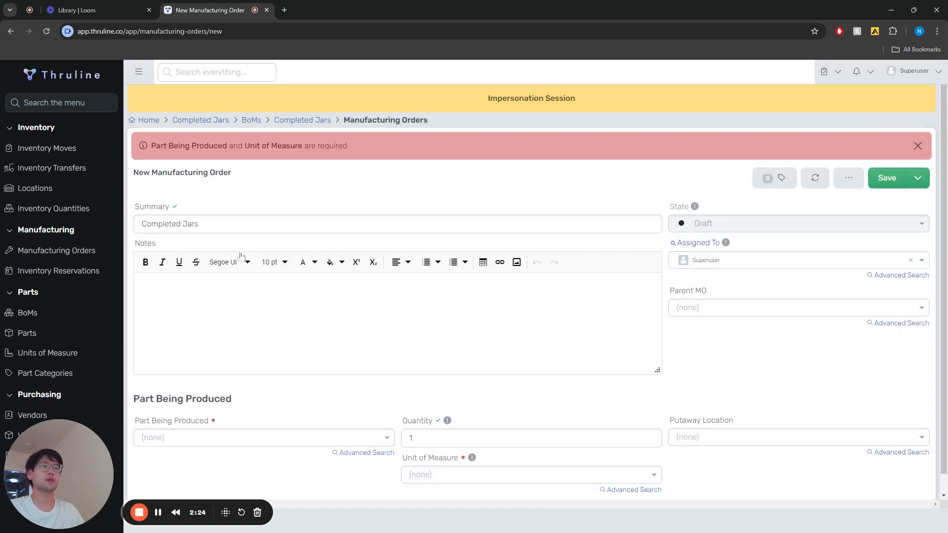
# Step: Choose Completed Jars as both the part being produced and the BoM used, and save the manufacturing order
pyautogui.scroll(-1, 294, 328)
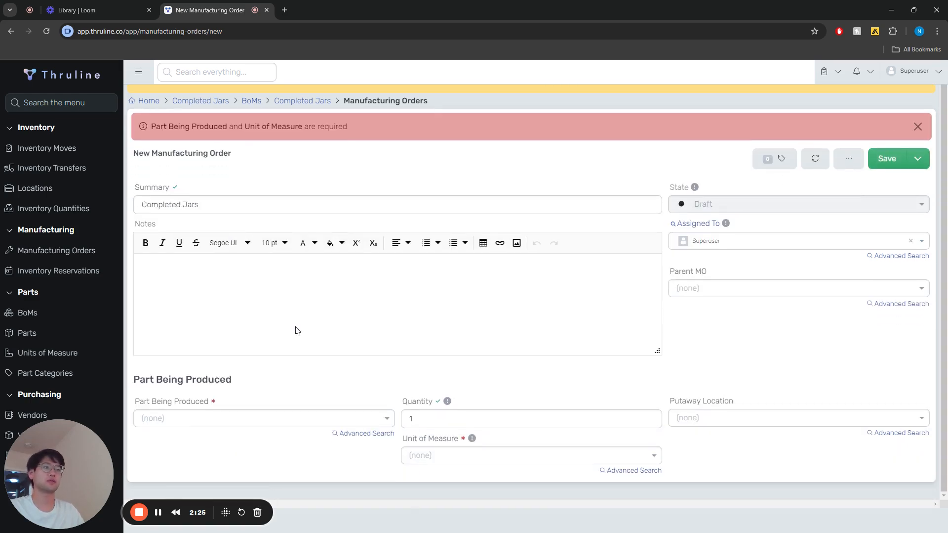
pyautogui.click(176, 420)
pyautogui.scroll(-1, 242, 449)
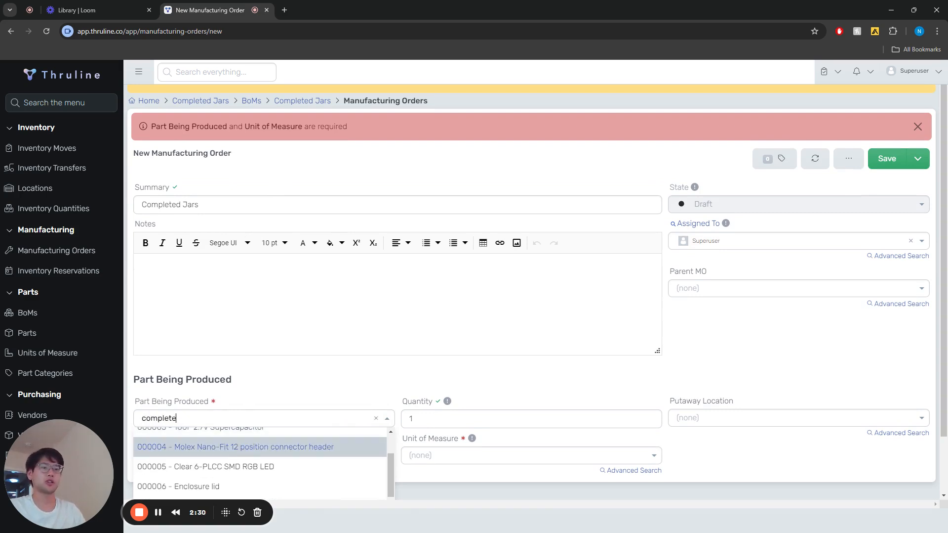
pyautogui.click(208, 435)
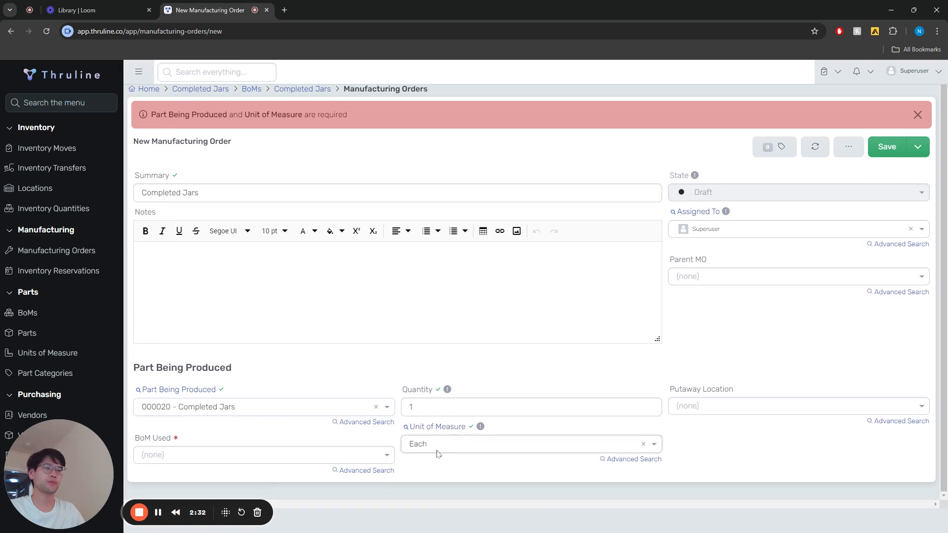
pyautogui.click(336, 454)
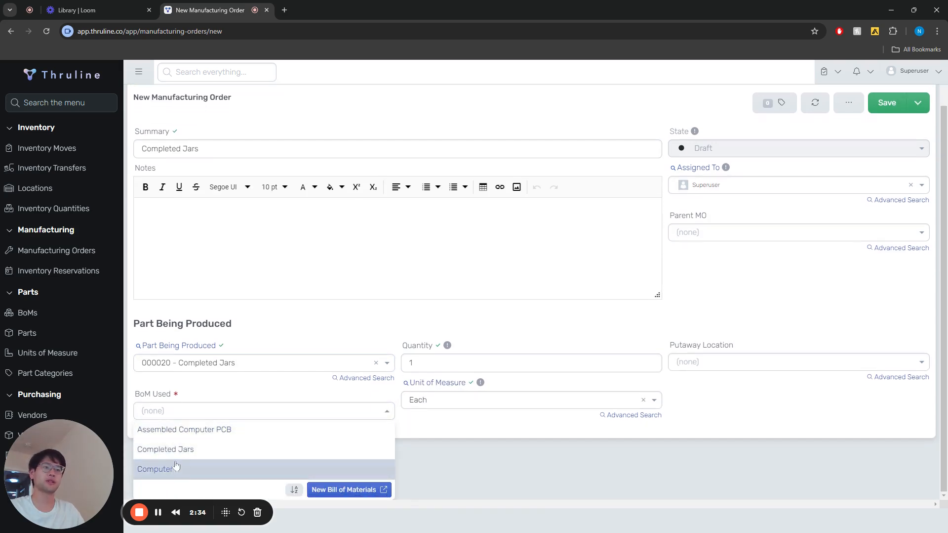
pyautogui.click(186, 458)
pyautogui.click(888, 146)
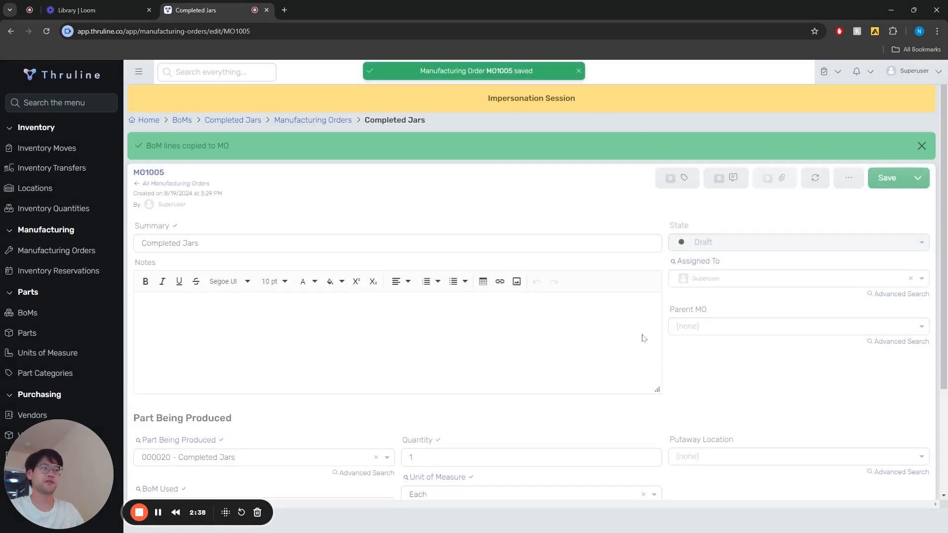
# Step: Review the order's parts and materials, and plan the manufacturing order with inventory reservations for them
pyautogui.scroll(-3, 470, 326)
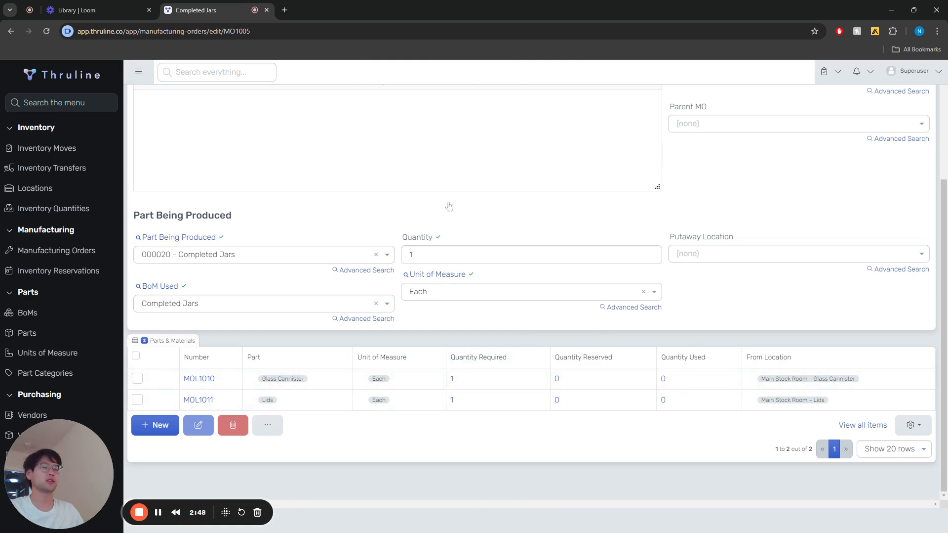
pyautogui.scroll(4, 911, 187)
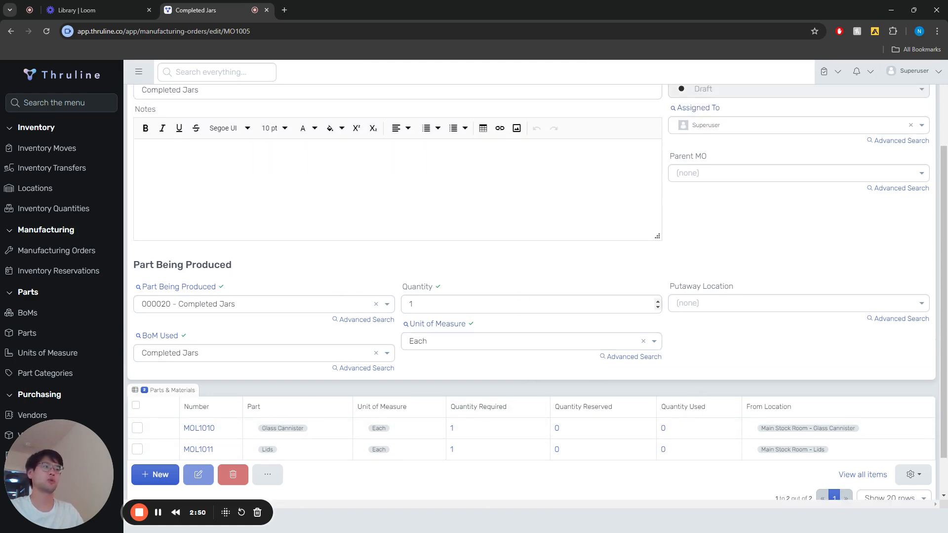
pyautogui.click(918, 177)
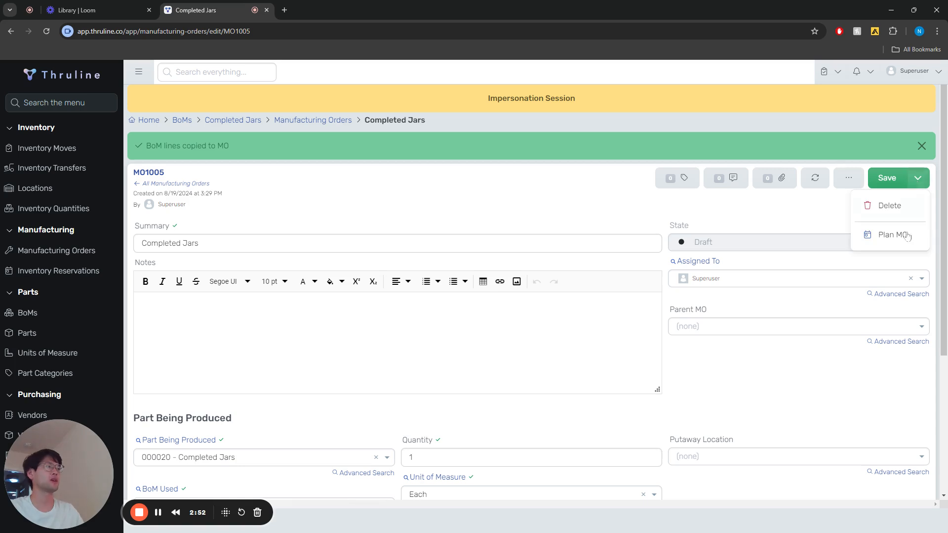
pyautogui.click(908, 234)
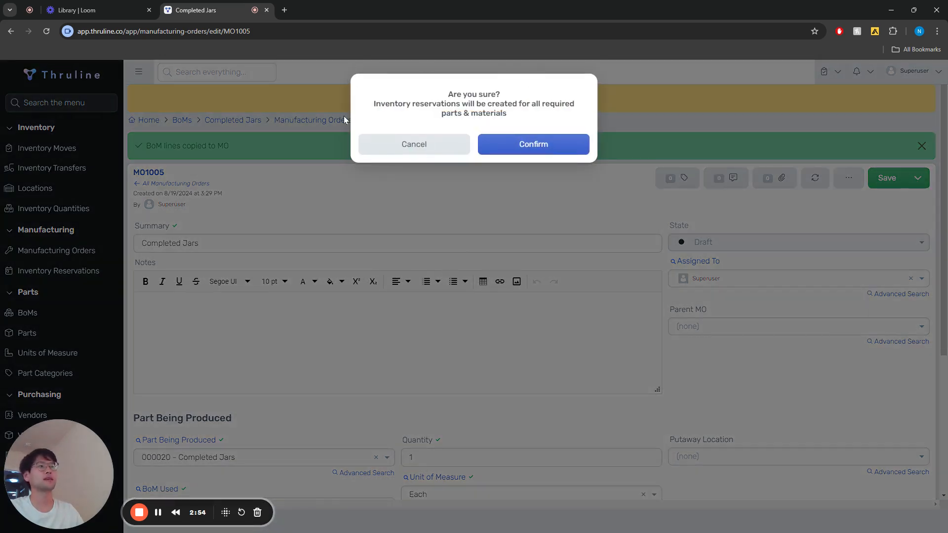
pyautogui.click(532, 151)
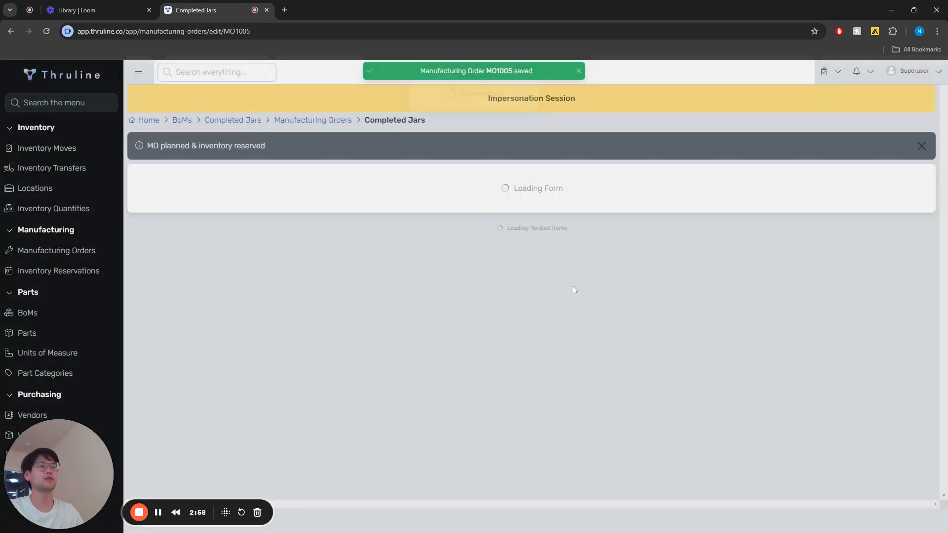
# Step: Check the reserved quantities and start the planned manufacturing order, confirming the inventory deduction
pyautogui.scroll(-4, 713, 247)
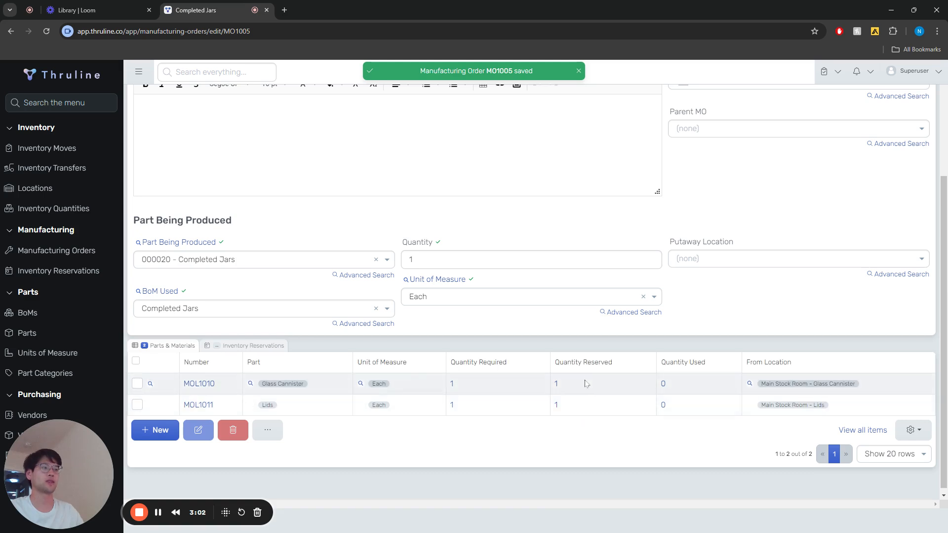
pyautogui.scroll(4, 600, 411)
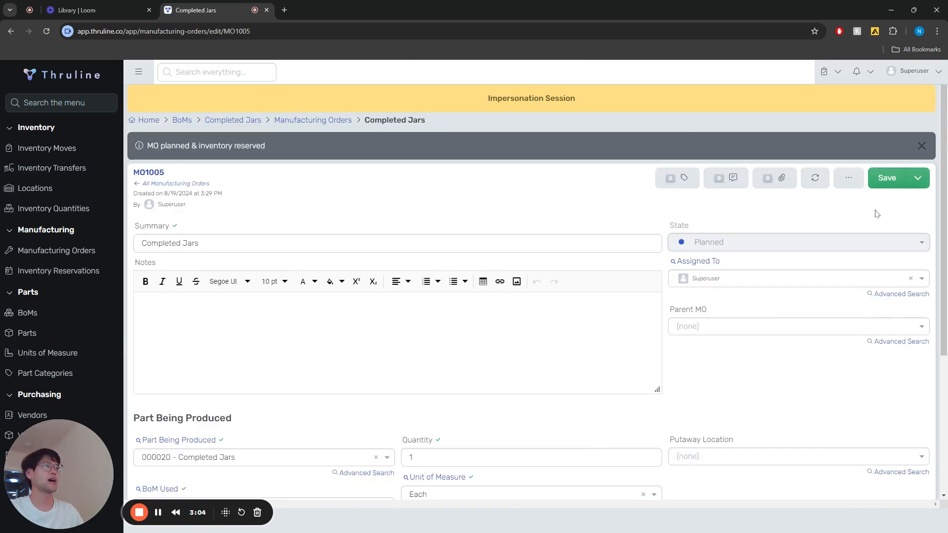
pyautogui.click(918, 177)
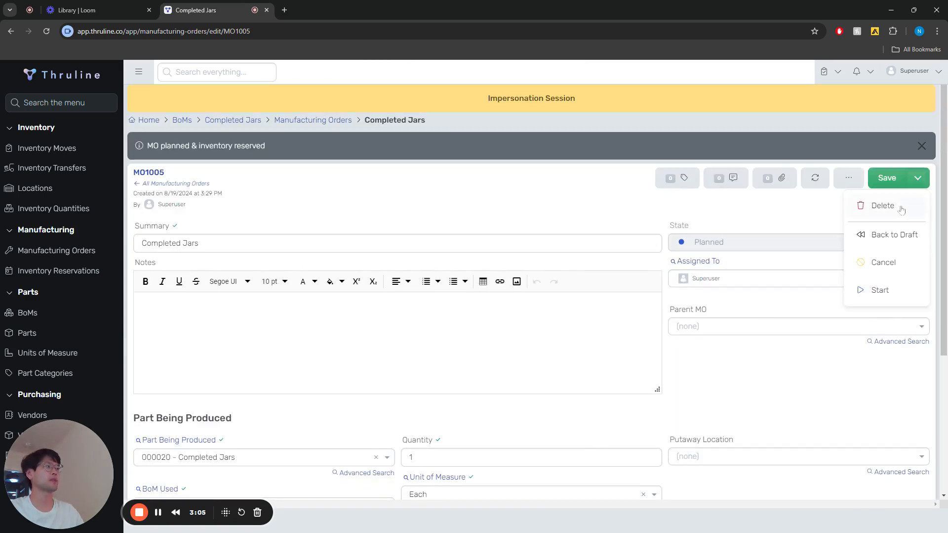
pyautogui.click(877, 291)
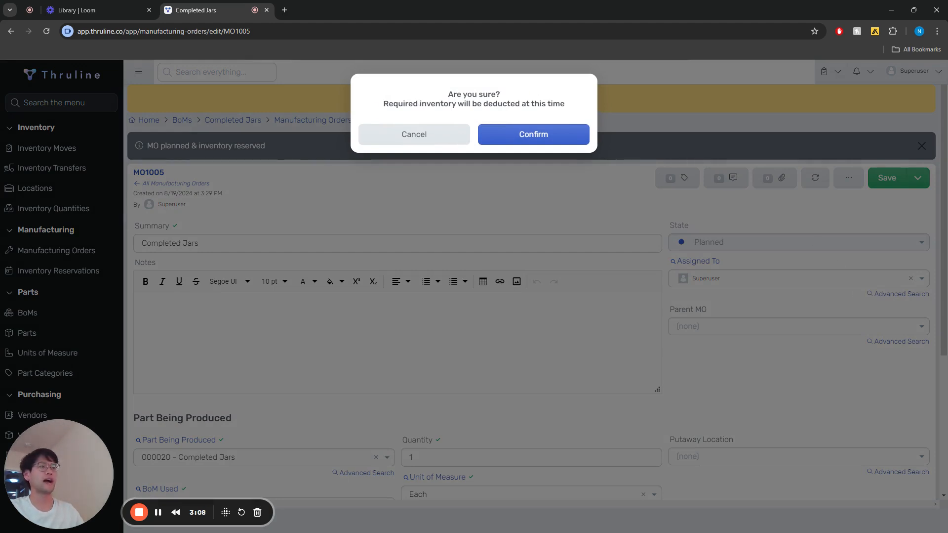
pyautogui.click(557, 142)
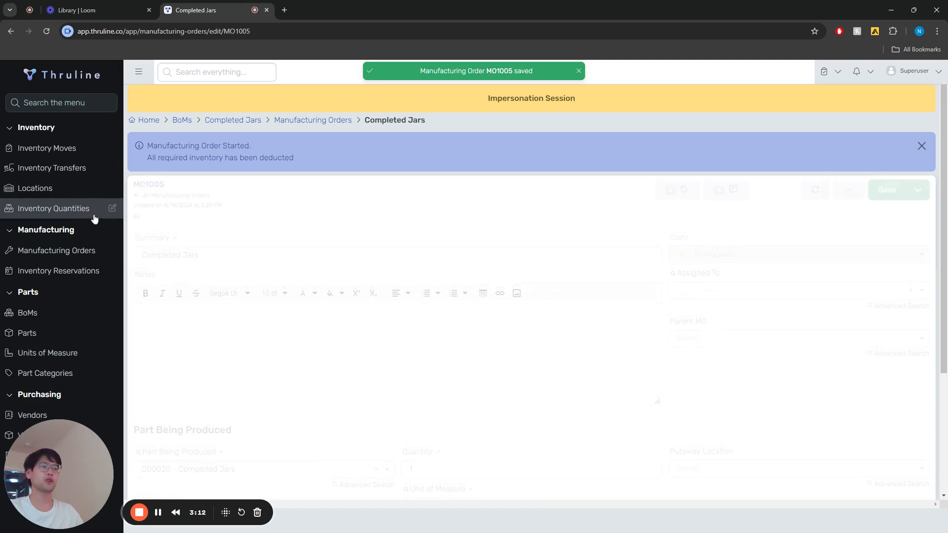
# Step: Check the used quantities of the parts and try to complete the manufacturing order
pyautogui.scroll(-5, 477, 309)
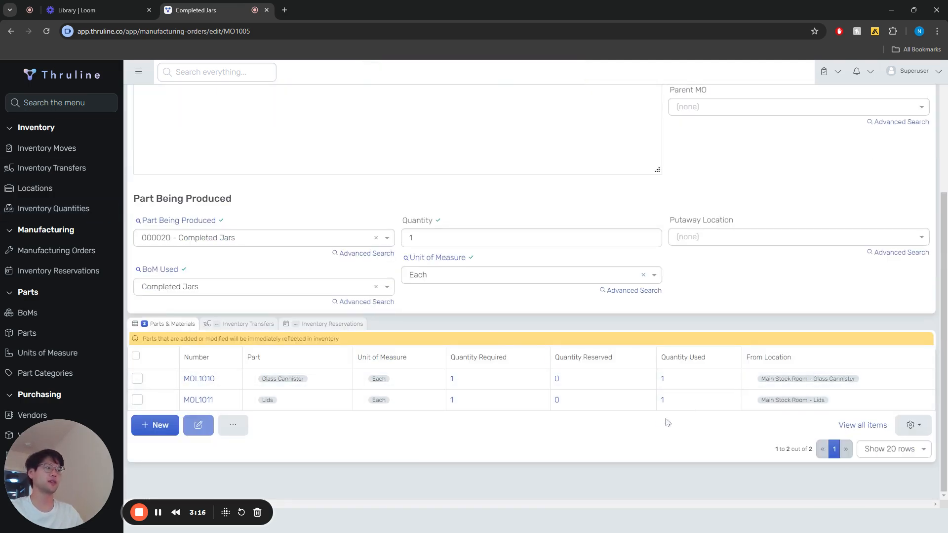
pyautogui.scroll(5, 642, 376)
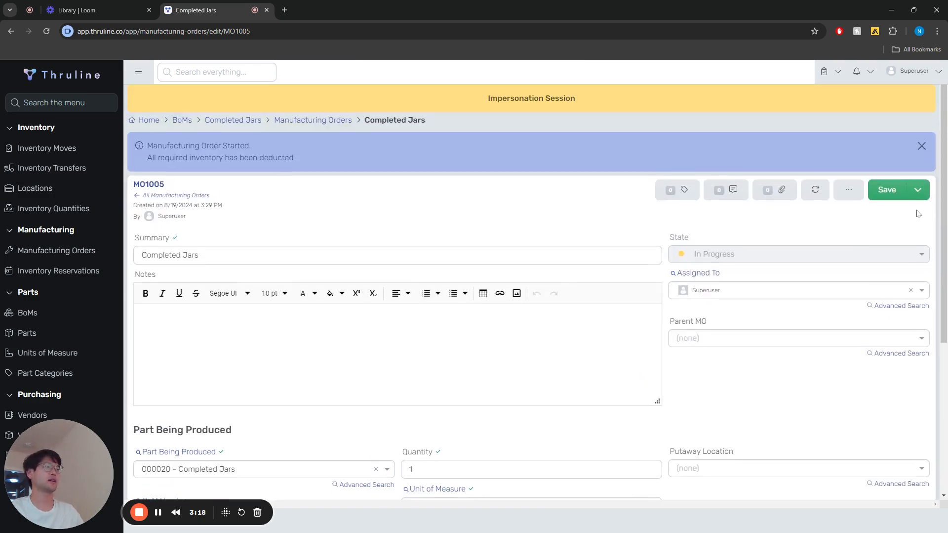
pyautogui.click(918, 186)
pyautogui.click(903, 256)
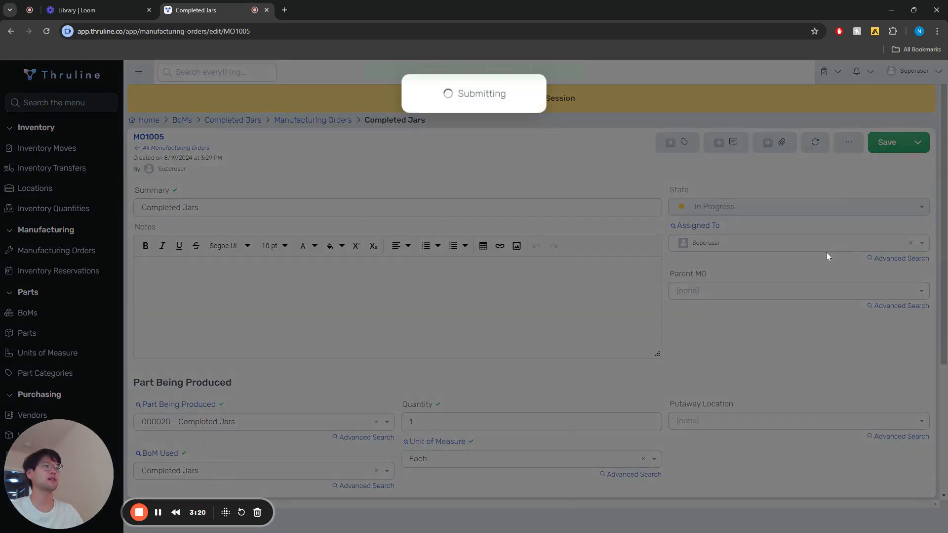
# Step: Set the manufacturing order's putaway location to Main Stock Room, save it and complete the order
pyautogui.scroll(-5, 593, 287)
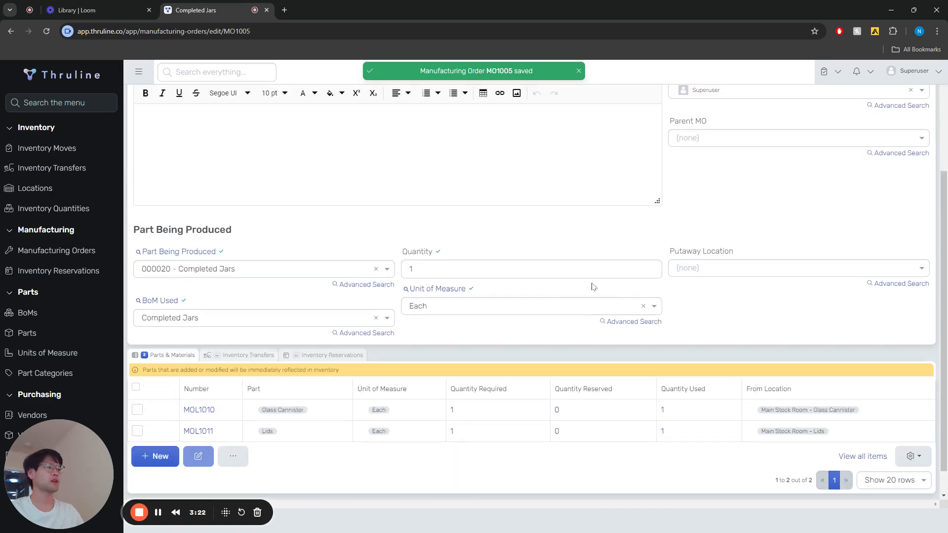
pyautogui.click(703, 242)
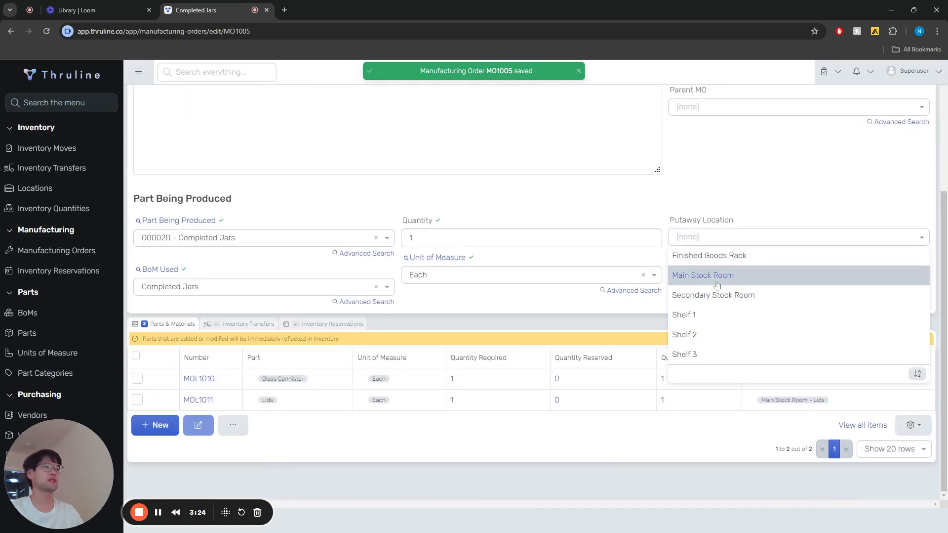
pyautogui.click(686, 274)
pyautogui.scroll(5, 684, 281)
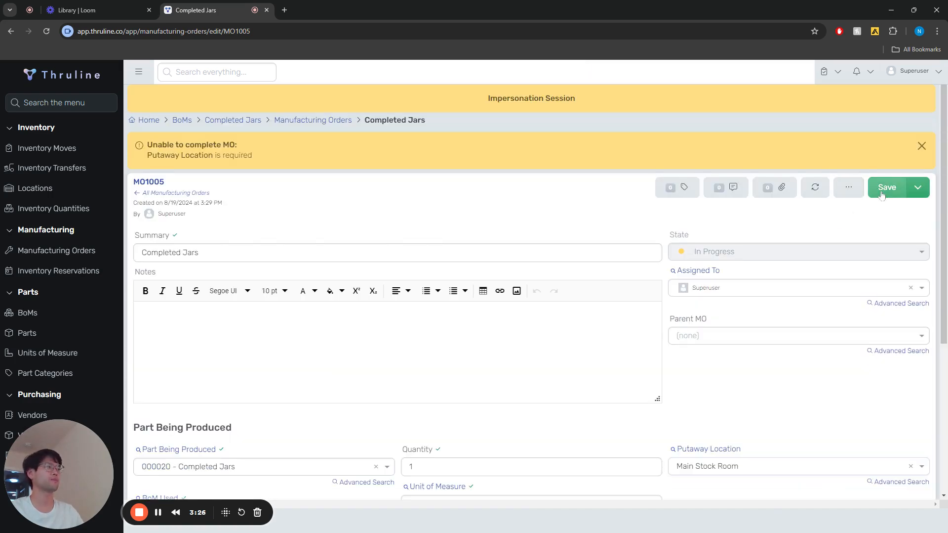
pyautogui.click(887, 187)
pyautogui.click(918, 146)
pyautogui.click(908, 201)
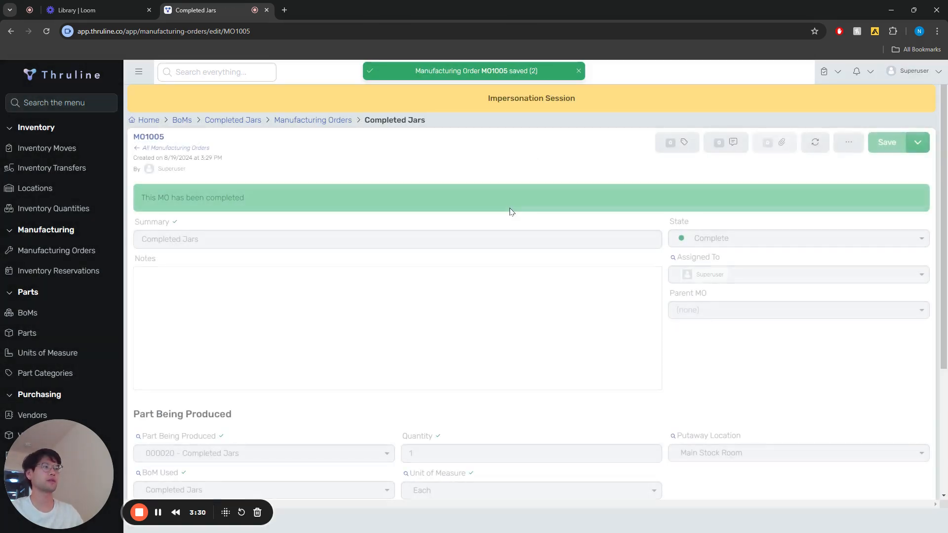
# Step: Review the completed order, and examine the inventory quantities and the transfer history of Glass Cannister in the Main Stock Room
pyautogui.scroll(-3, 502, 240)
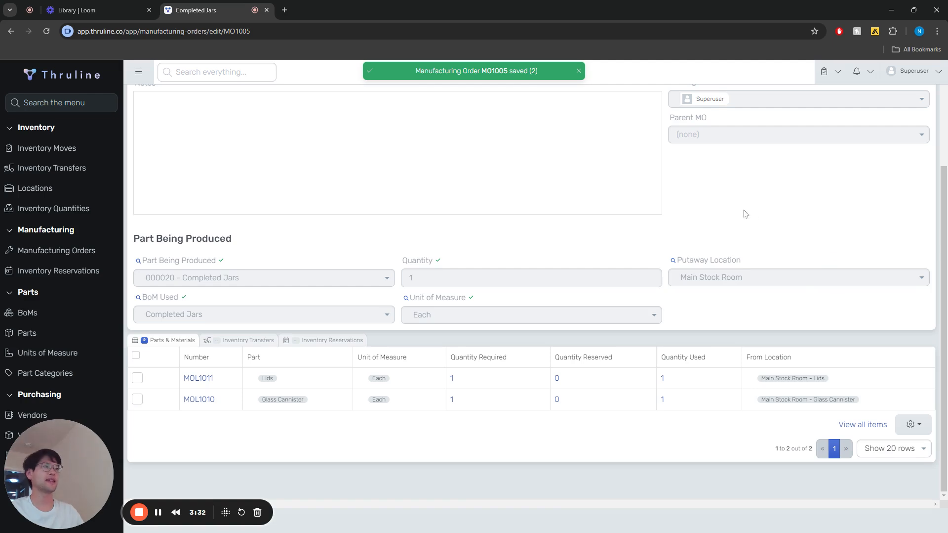
pyautogui.scroll(4, 744, 212)
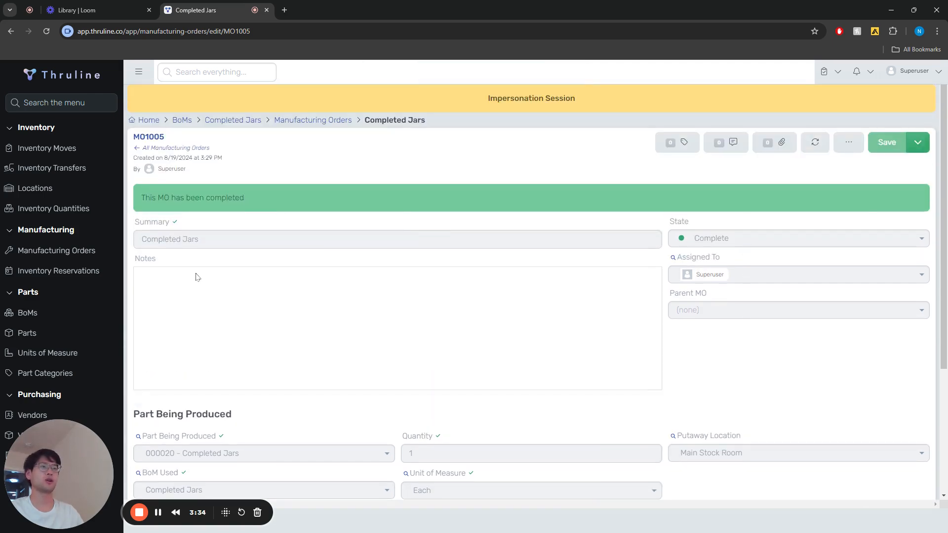
pyautogui.scroll(-3, 341, 326)
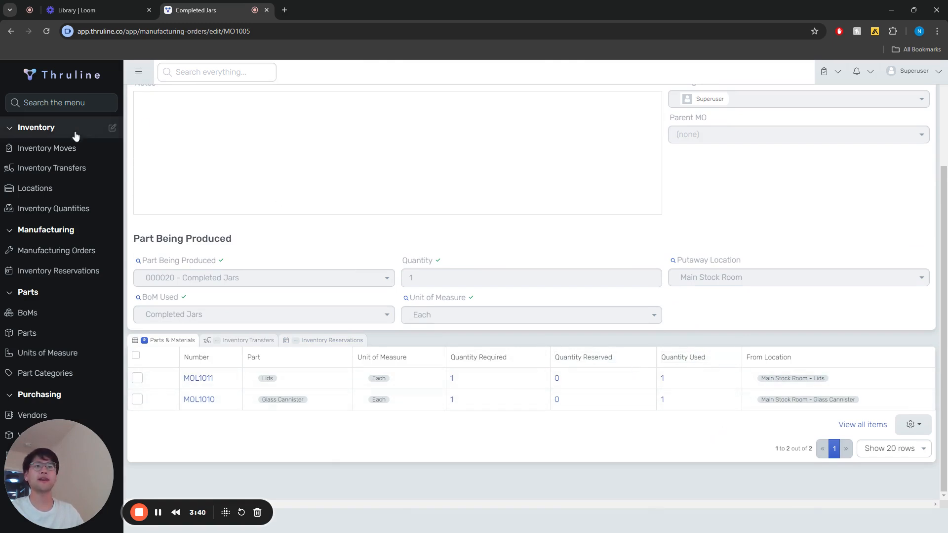
pyautogui.click(59, 210)
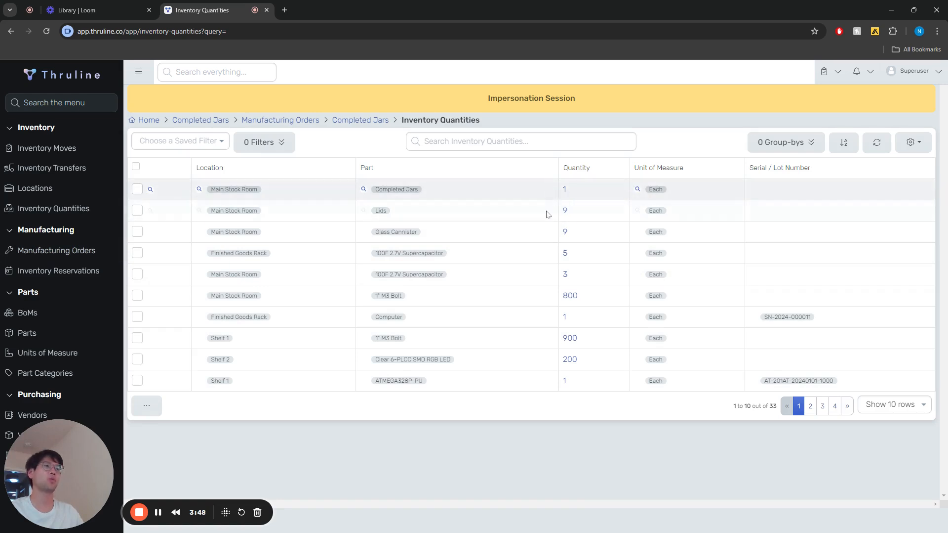
pyautogui.click(567, 236)
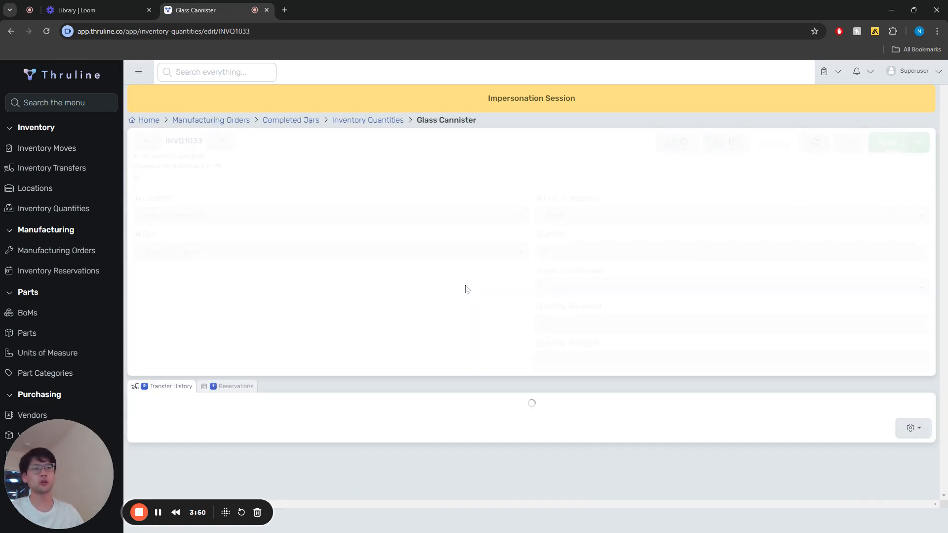
pyautogui.scroll(-1, 451, 364)
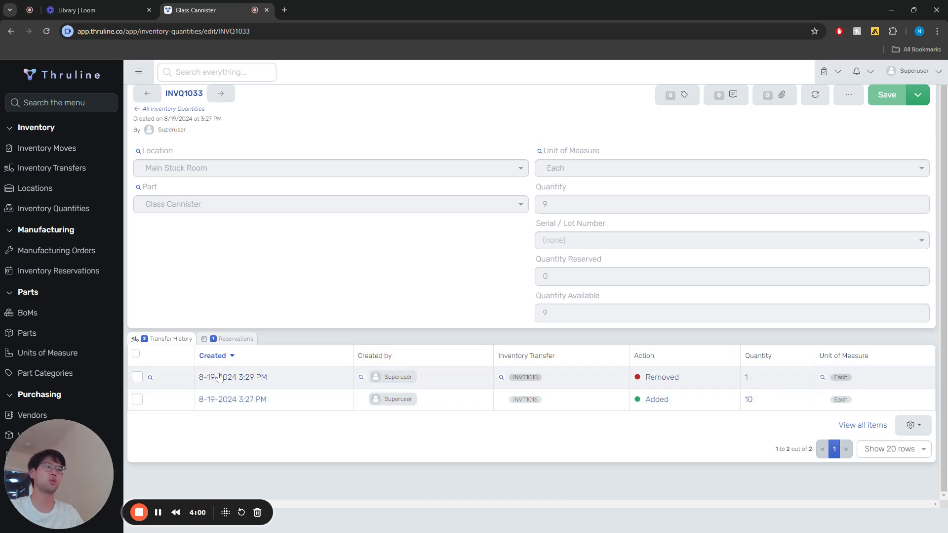
pyautogui.click(222, 377)
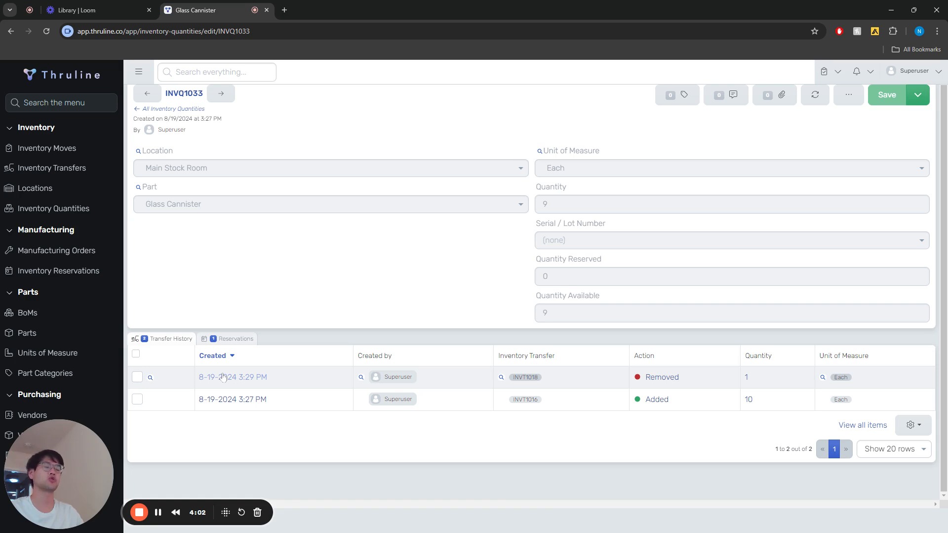
pyautogui.scroll(1, 364, 113)
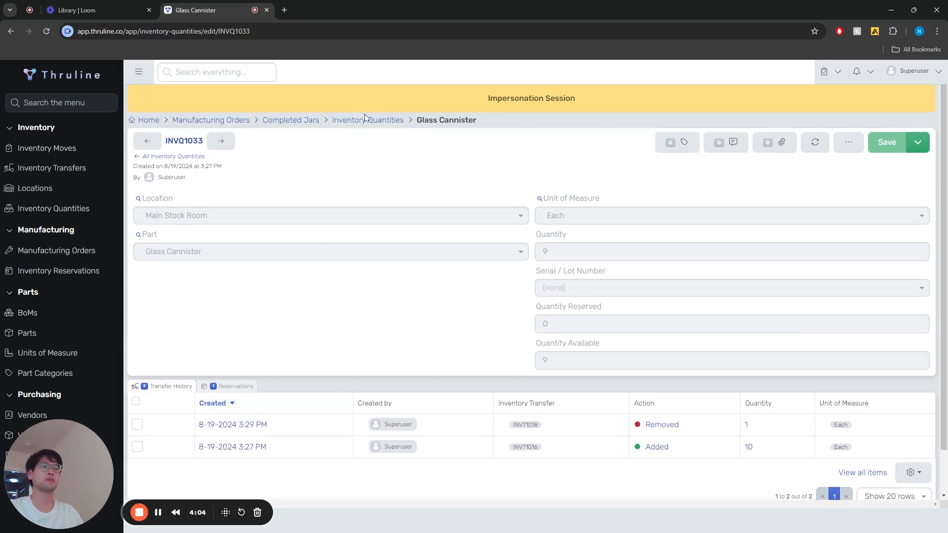
# Step: Examine the Main Stock Room quantities and transfer history of Lids and Completed Jars, and return to the inventory quantities list
pyautogui.click(361, 122)
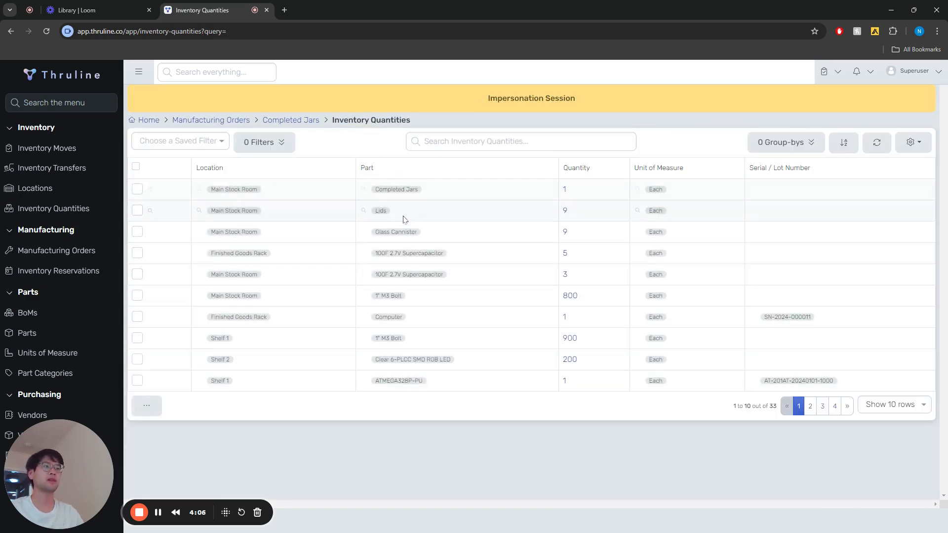
pyautogui.click(565, 212)
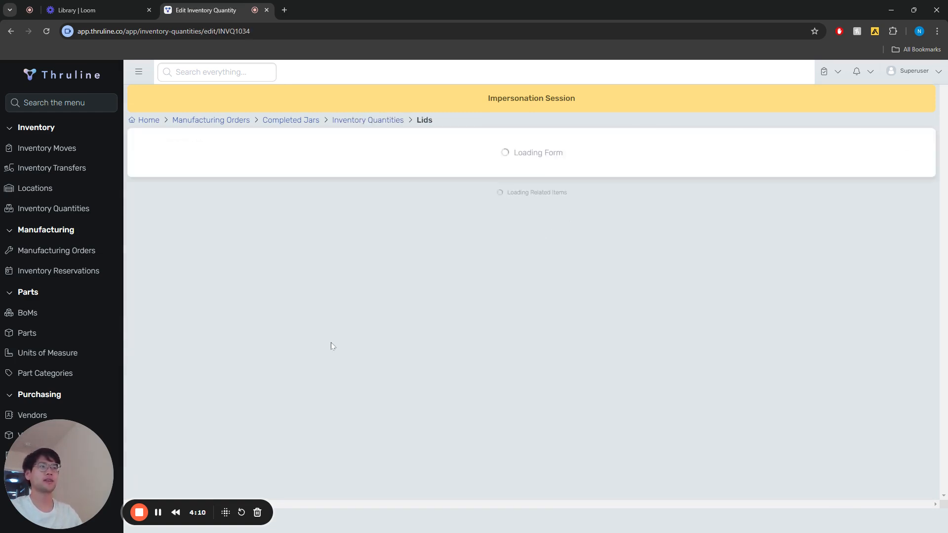
pyautogui.click(387, 125)
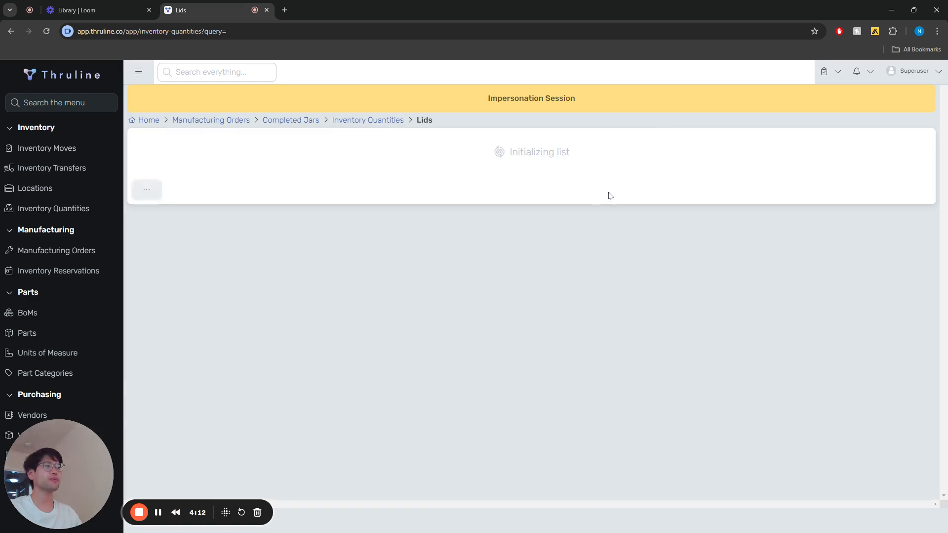
pyautogui.click(566, 192)
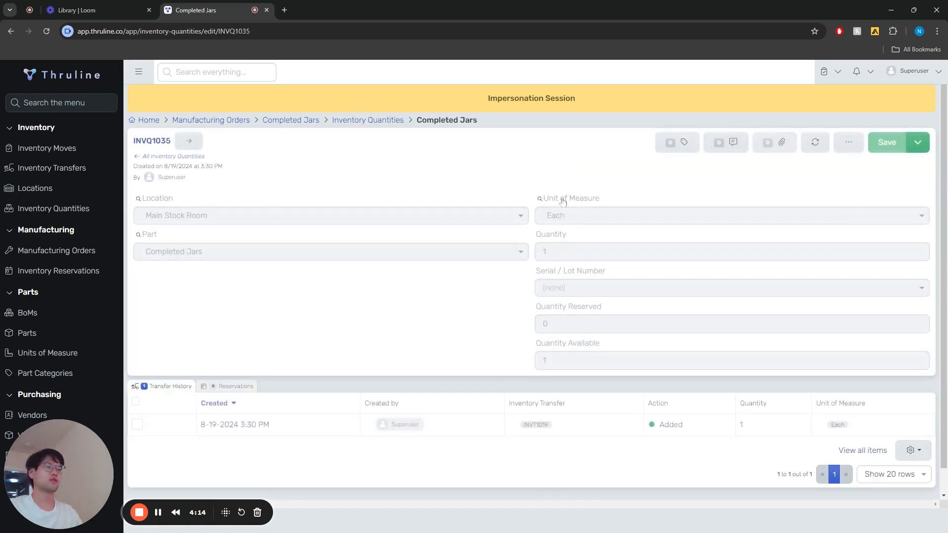
pyautogui.scroll(-1, 426, 348)
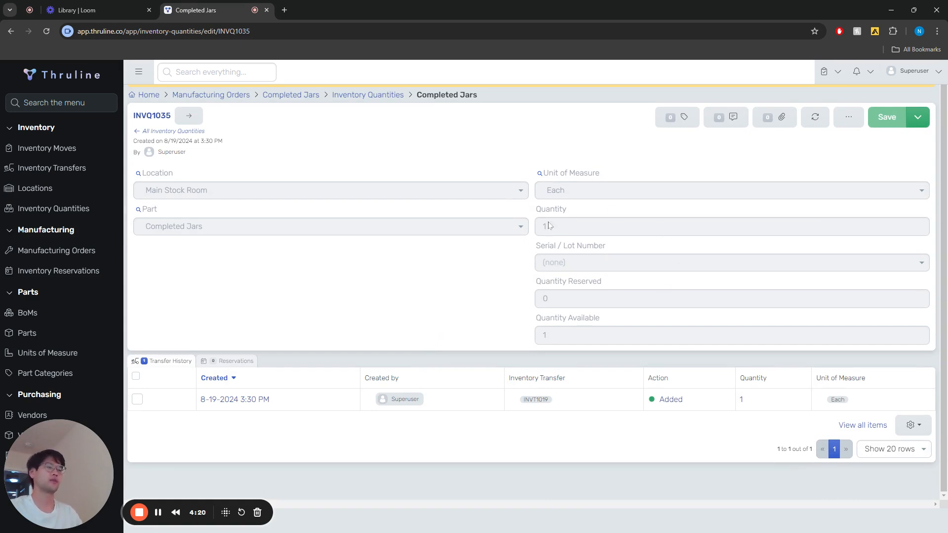
pyautogui.click(391, 96)
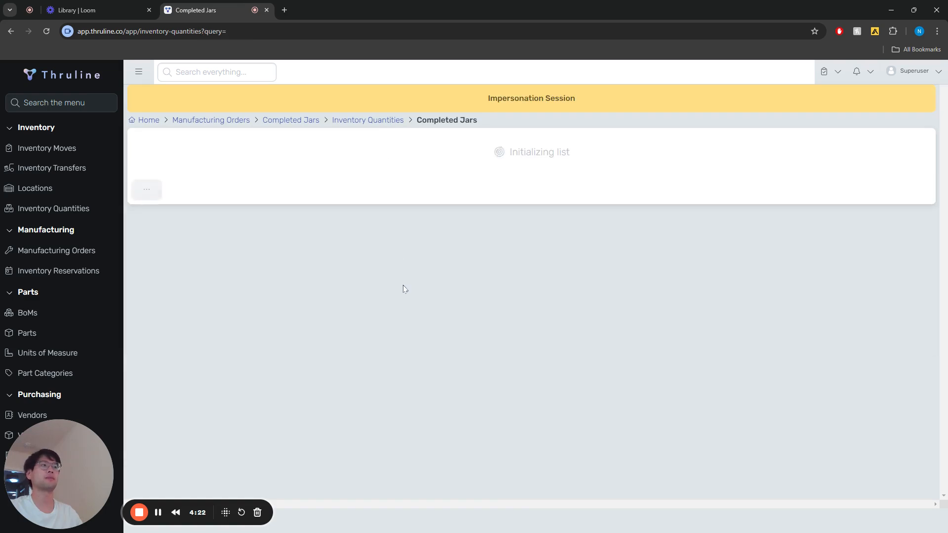